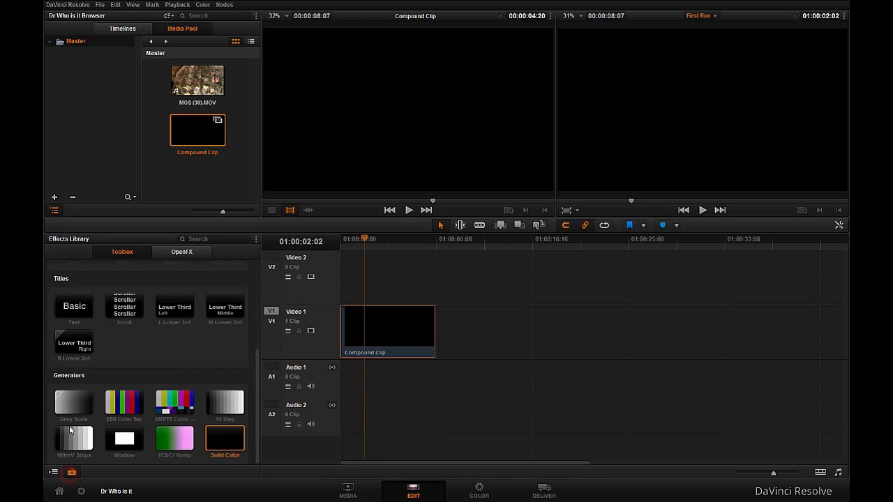
# Step: Apply the BCC Type On Text effect to the clip's node on the Color page and enter DOCTOR WHO as its text
pyautogui.click(54, 472)
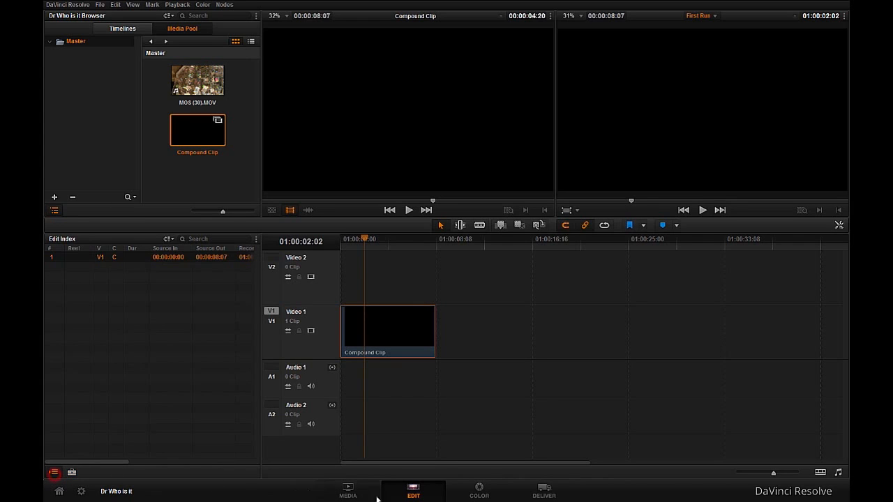
pyautogui.click(479, 492)
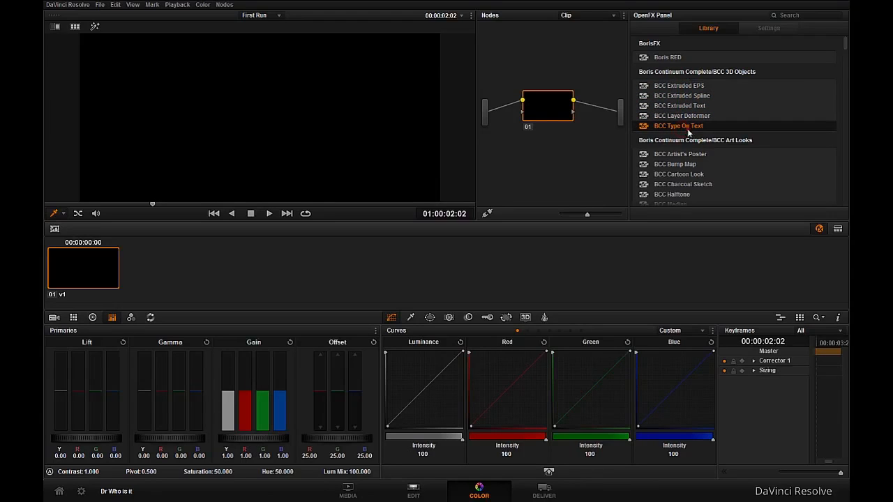
pyautogui.moveTo(543, 114); pyautogui.dragTo(543, 115)
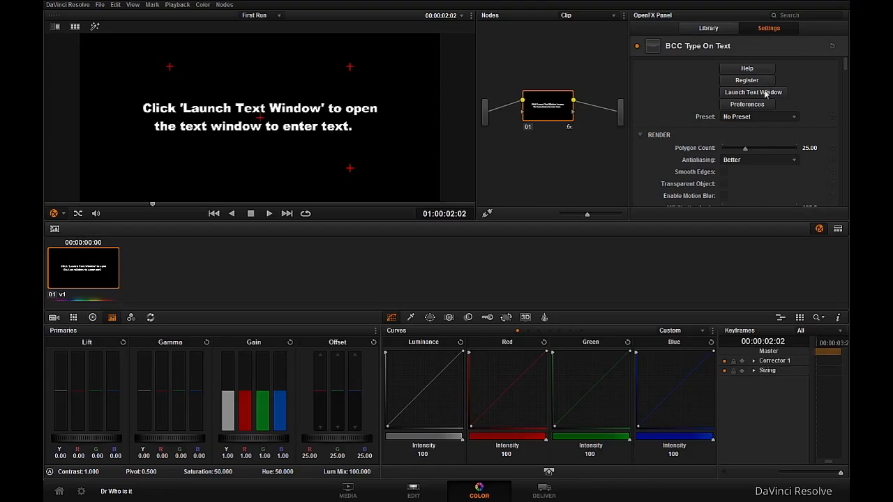
pyautogui.click(739, 92)
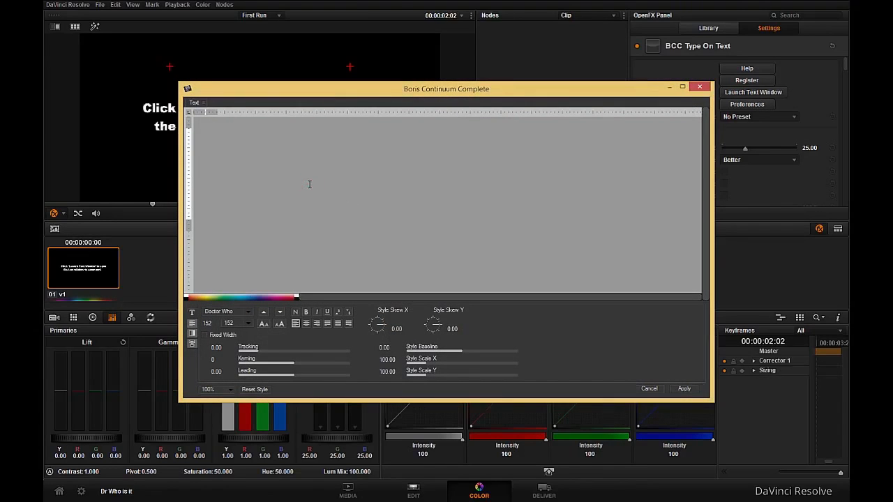
pyautogui.write('DOCTOR WHO')
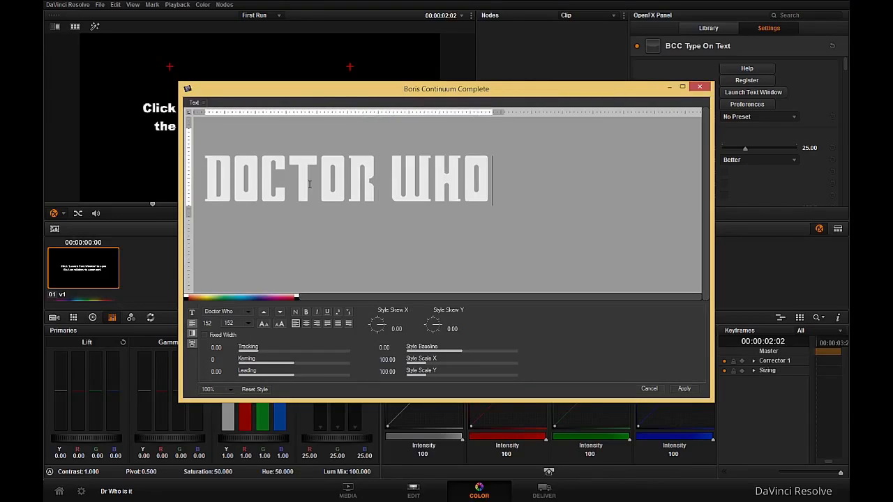
# Step: Try other fonts on the whole DOCTOR WHO text, ending with Gauge
pyautogui.moveTo(485, 194); pyautogui.dragTo(175, 202)
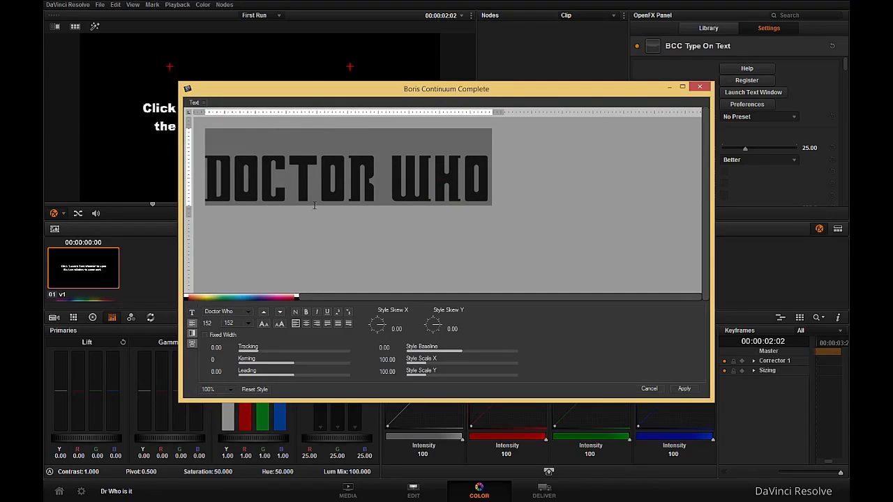
pyautogui.click(263, 313)
pyautogui.click(263, 314)
pyautogui.click(263, 313)
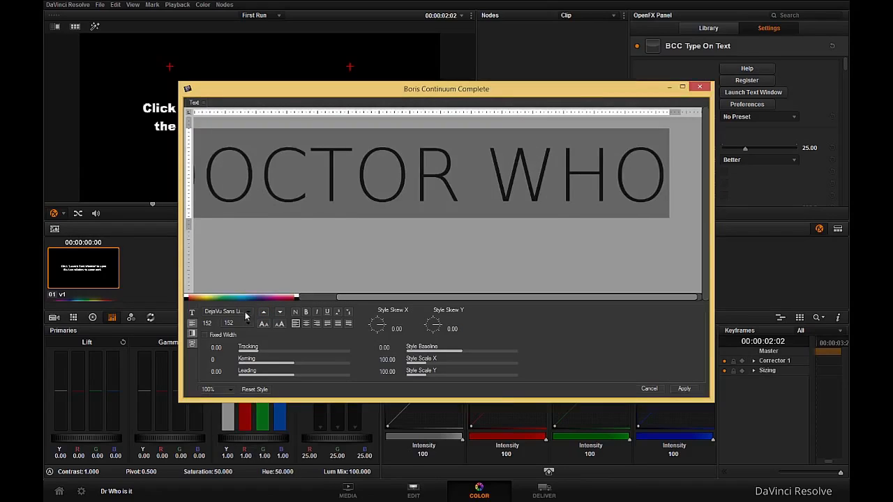
pyautogui.click(247, 313)
pyautogui.scroll(-5, 224, 258)
pyautogui.scroll(-2, 225, 258)
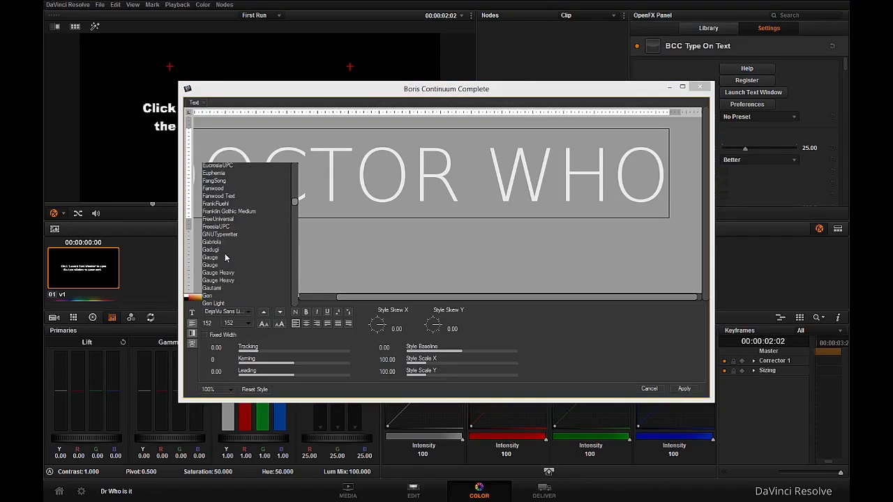
pyautogui.click(214, 258)
pyautogui.click(382, 210)
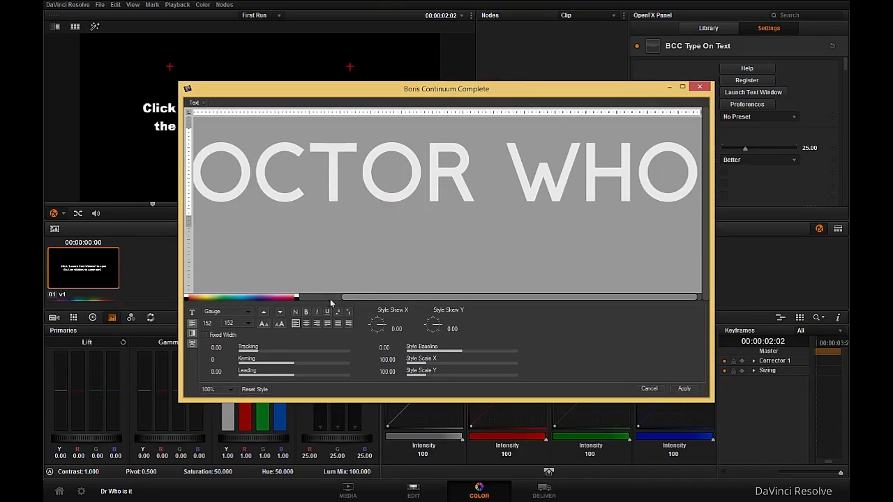
pyautogui.moveTo(353, 298); pyautogui.dragTo(290, 293)
# Step: Try a border style on the letters DOCT, turn it off again and reset the text style
pyautogui.click(192, 333)
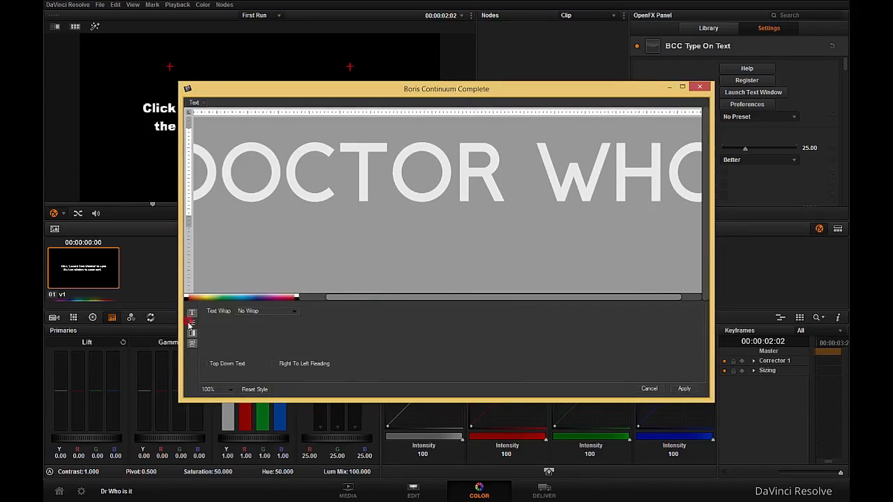
pyautogui.click(193, 342)
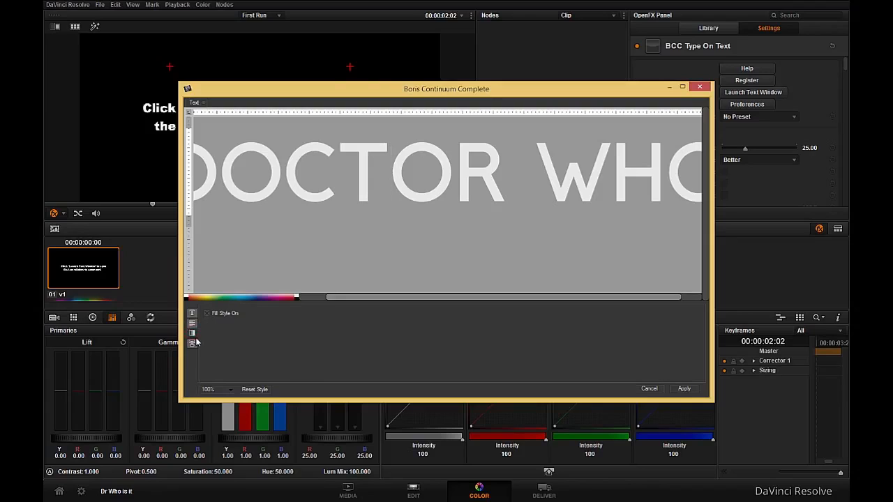
pyautogui.click(207, 313)
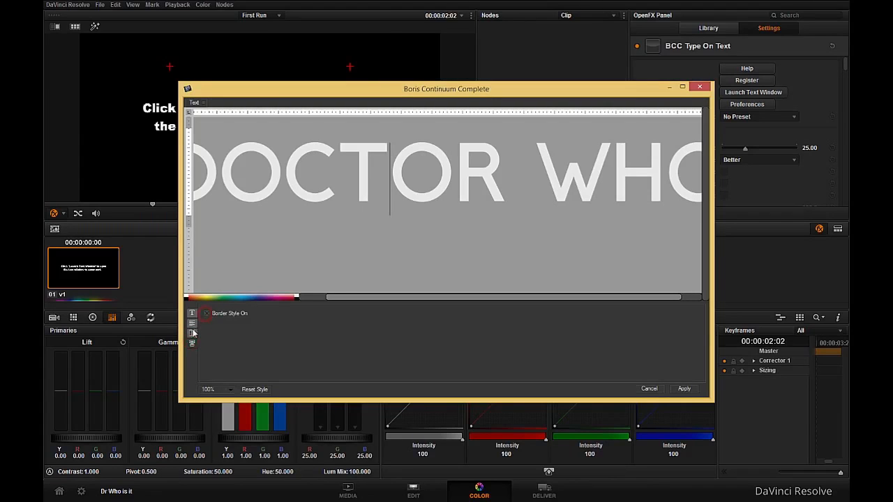
pyautogui.moveTo(377, 151); pyautogui.dragTo(188, 167)
pyautogui.click(206, 313)
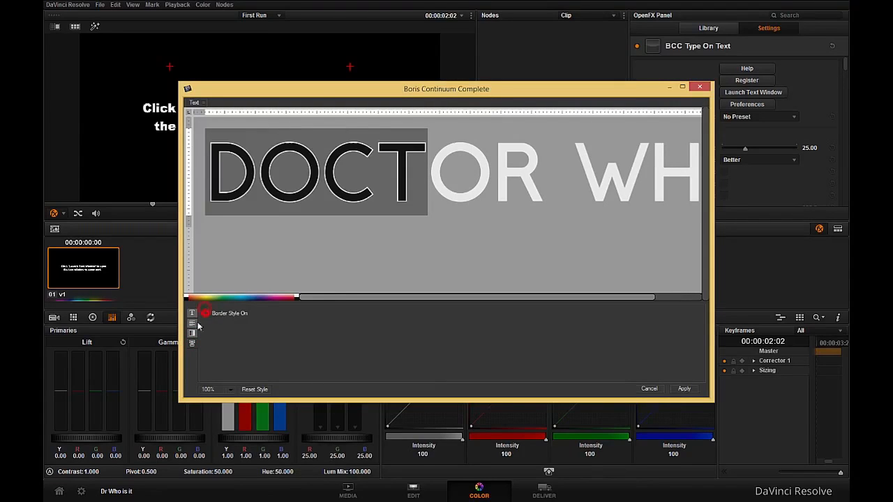
pyautogui.click(206, 313)
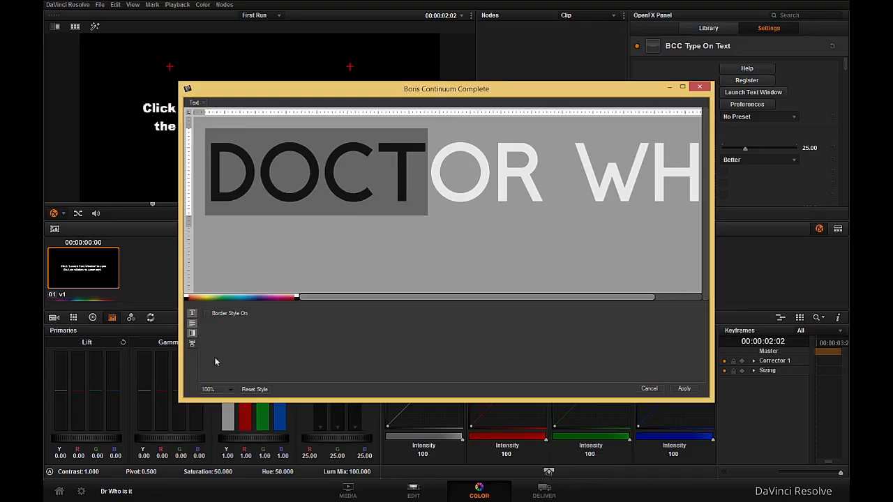
pyautogui.click(254, 389)
pyautogui.click(192, 313)
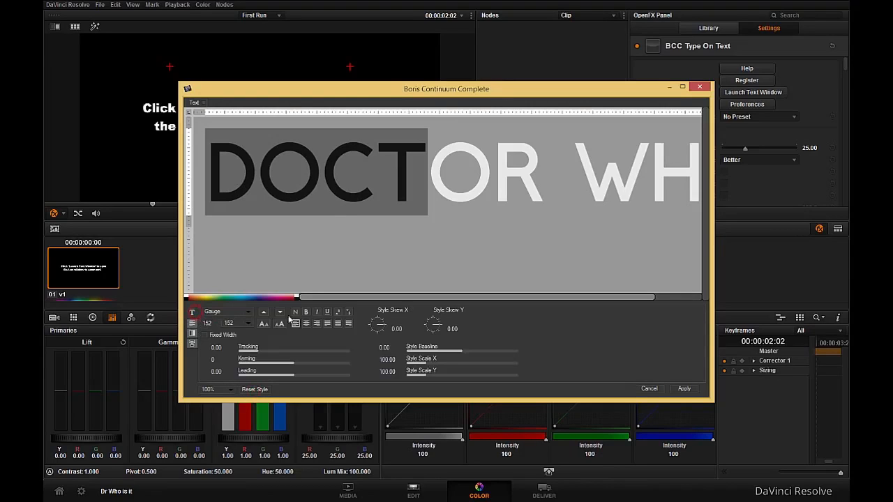
# Step: Set the entire title to the Doctor Who font, apply the text and preview it in the clip
pyautogui.click(393, 175)
pyautogui.hotkey('ctrl', 'a')
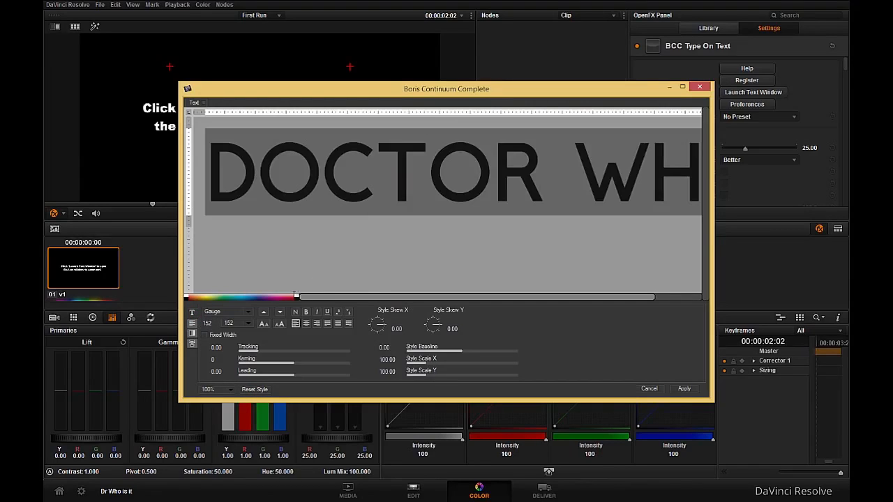
pyautogui.click(247, 314)
pyautogui.scroll(-3, 238, 282)
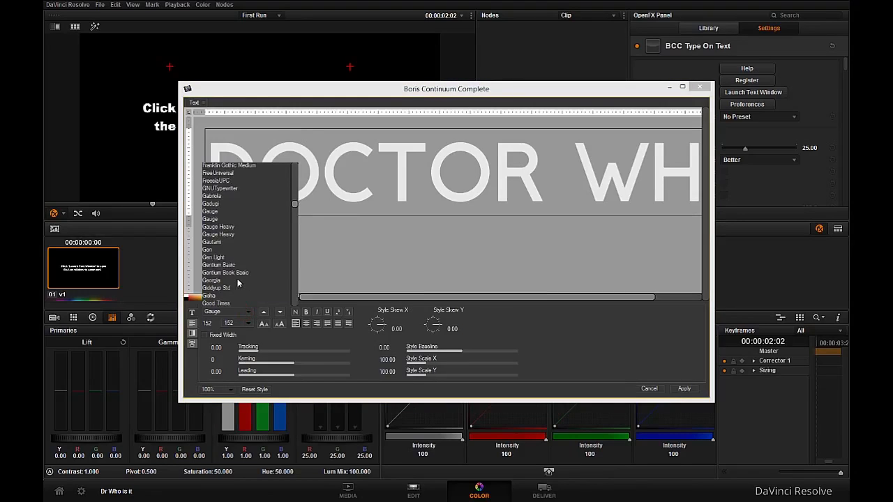
pyautogui.scroll(8, 234, 272)
pyautogui.click(224, 249)
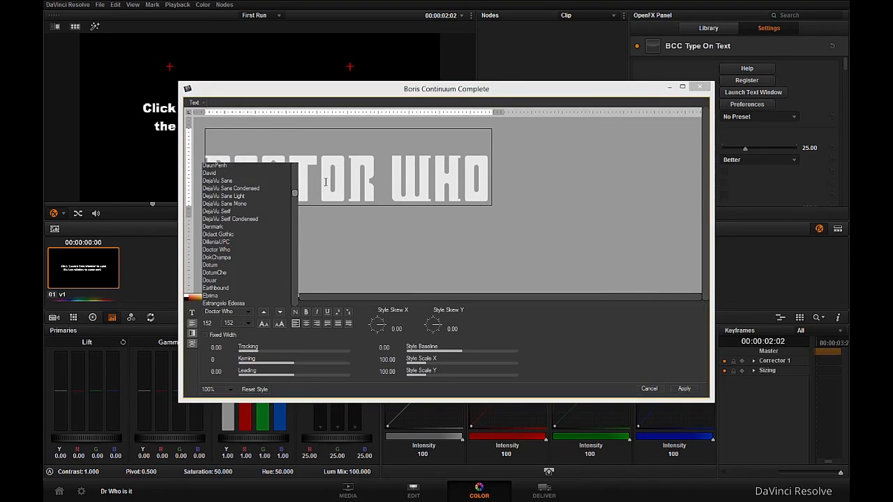
pyautogui.click(684, 389)
pyautogui.moveTo(234, 204)
pyautogui.mouseDown()
pyautogui.moveTo(64, 203)
pyautogui.moveTo(173, 195)
pyautogui.moveTo(430, 205)
pyautogui.moveTo(223, 195)
pyautogui.mouseUp()
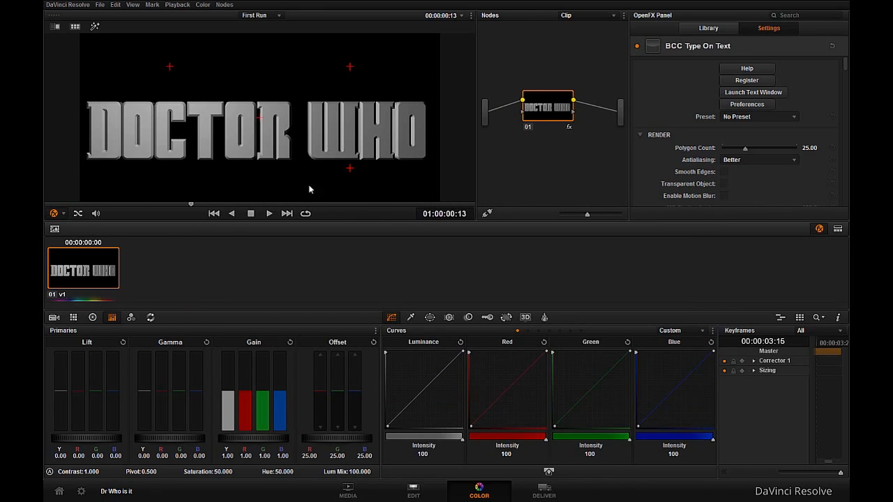
# Step: Enable the Do Reveal Effect option for the BCC Type On Text title
pyautogui.scroll(-10, 656, 120)
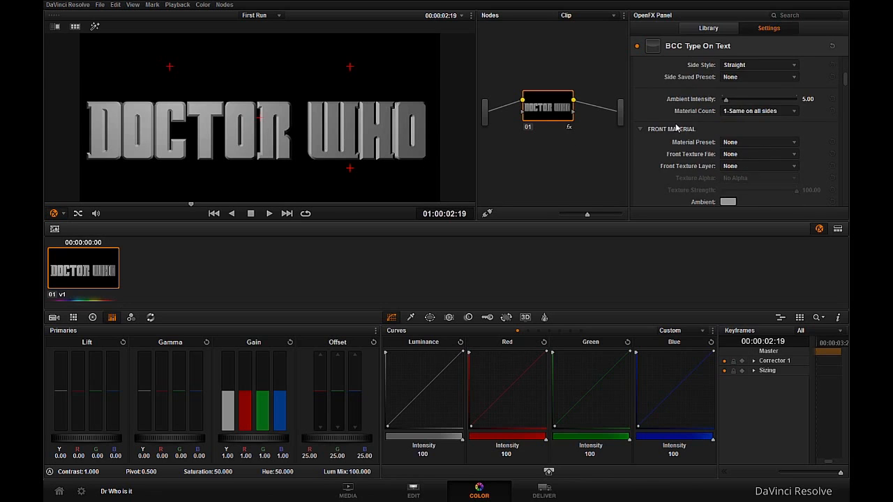
pyautogui.scroll(-5, 675, 127)
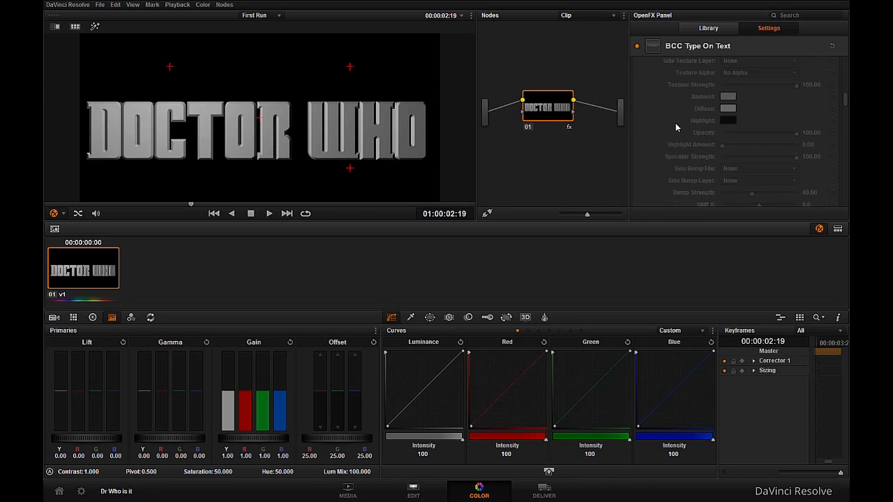
pyautogui.scroll(-6, 675, 128)
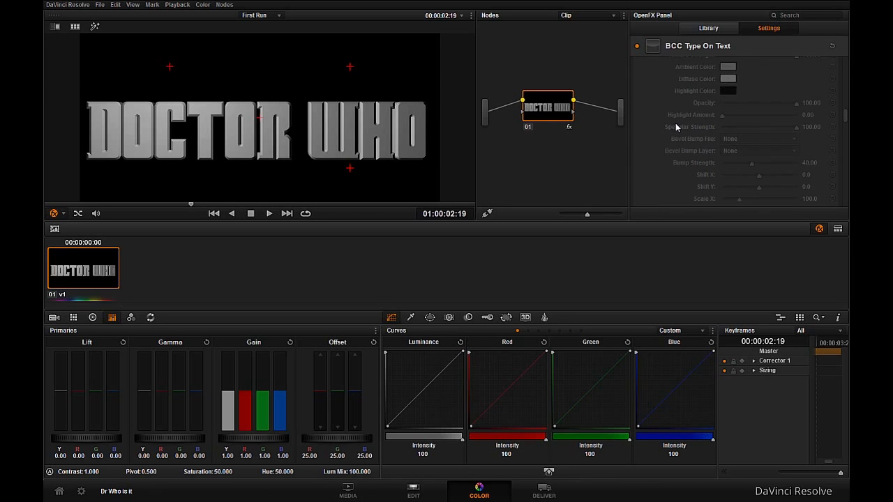
pyautogui.scroll(-10, 675, 128)
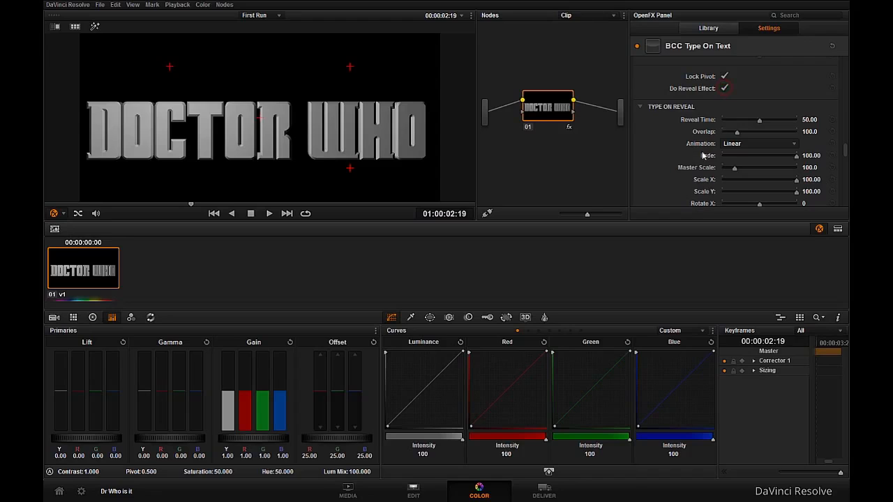
# Step: Set the Type On Reveal Fade to 0 and scrub through the clip to preview the reveal
pyautogui.scroll(-2, 716, 166)
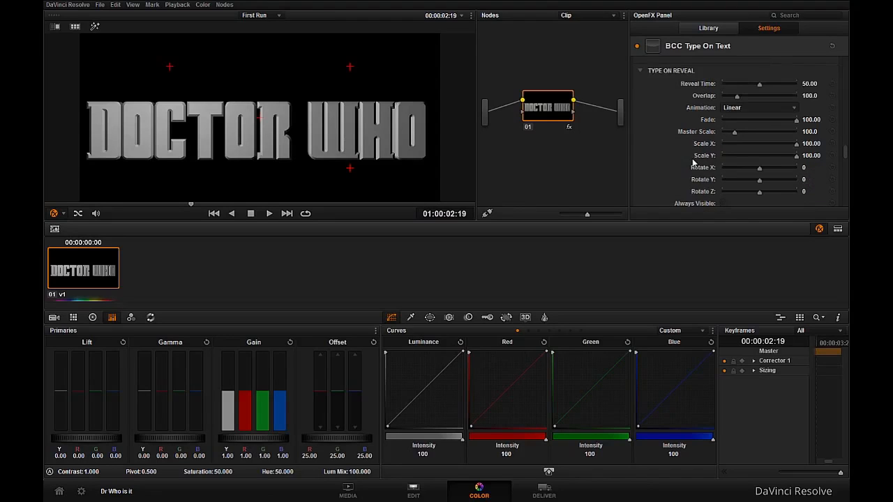
pyautogui.scroll(-5, 731, 131)
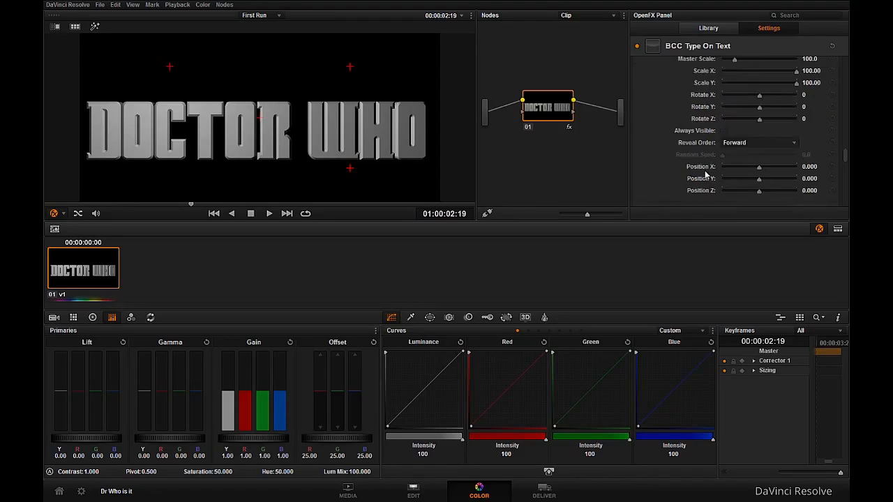
pyautogui.scroll(4, 706, 174)
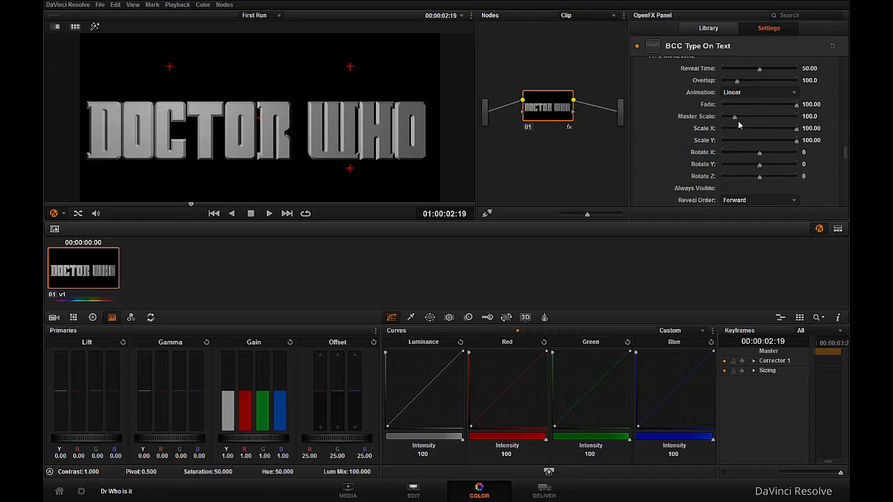
pyautogui.moveTo(751, 108); pyautogui.dragTo(722, 104)
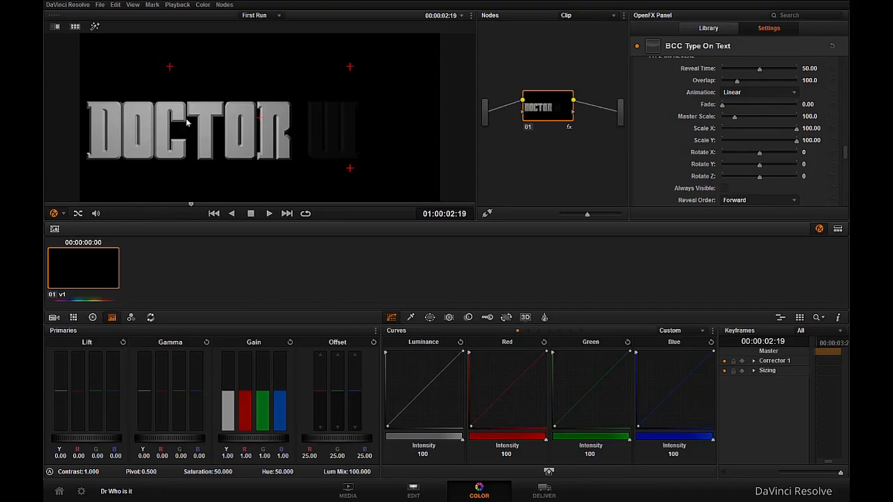
pyautogui.moveTo(150, 204); pyautogui.dragTo(213, 208)
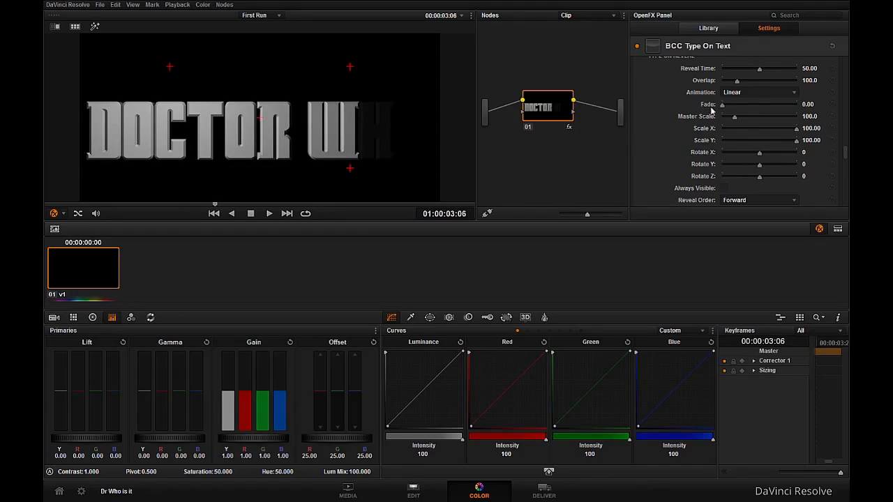
pyautogui.moveTo(301, 204); pyautogui.dragTo(393, 206)
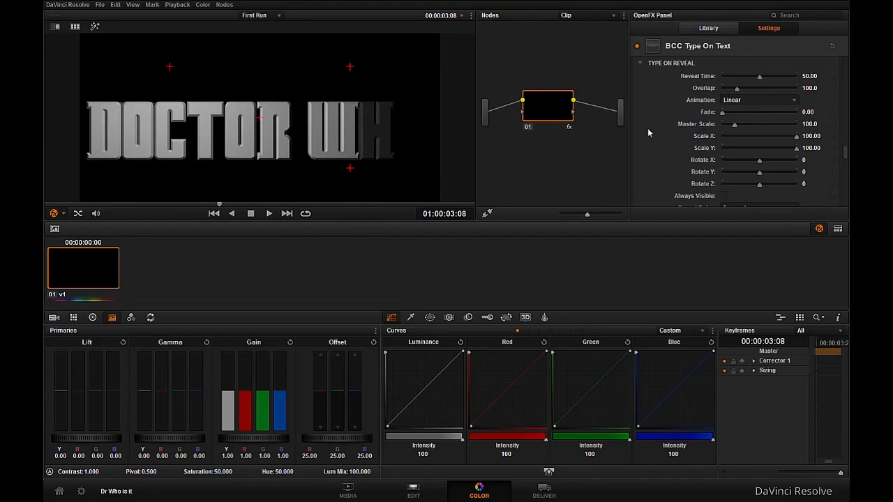
# Step: Set the reveal's Position Z to 5.000 and scrub through the clip to check the letter movement
pyautogui.scroll(-3, 696, 134)
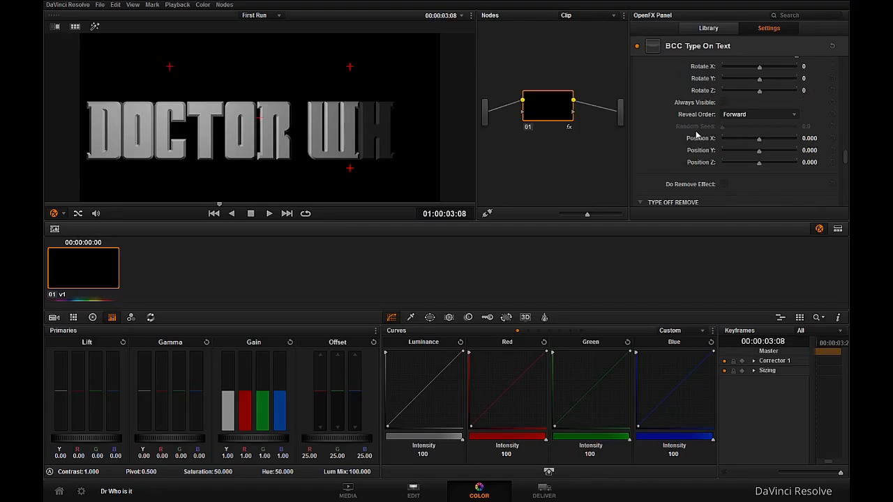
pyautogui.moveTo(759, 166); pyautogui.dragTo(814, 166)
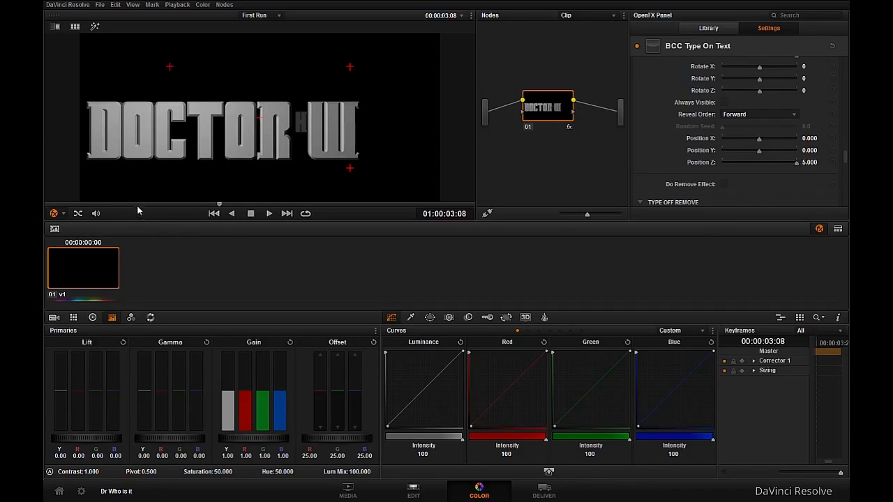
pyautogui.moveTo(138, 204); pyautogui.dragTo(344, 207)
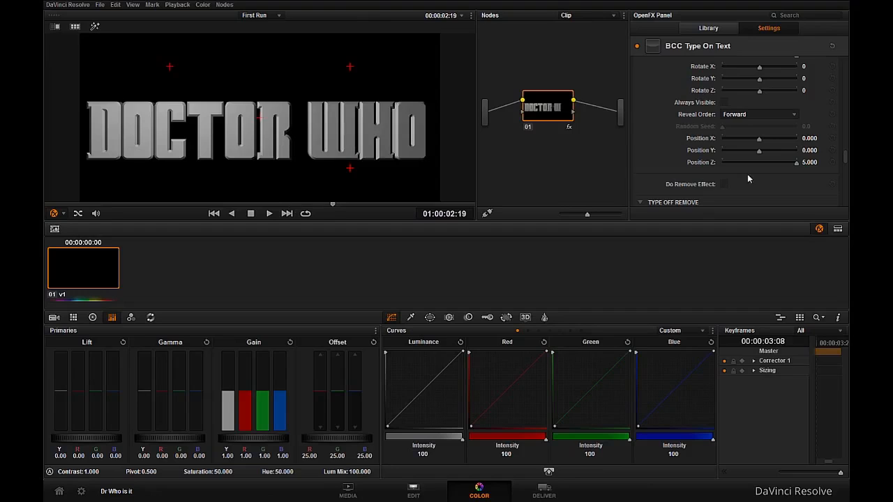
# Step: Set the Reveal Order to Random with a Random Seed of about 98 and preview the animation
pyautogui.click(733, 115)
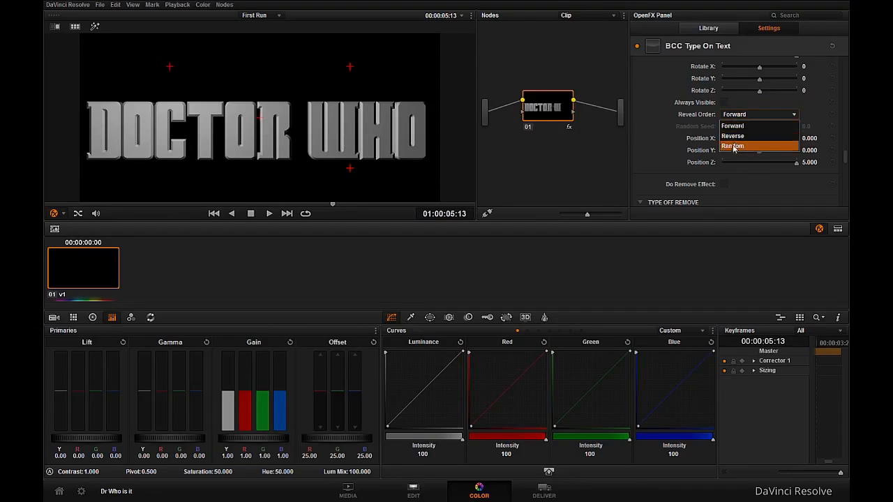
pyautogui.click(738, 135)
pyautogui.click(737, 114)
pyautogui.click(734, 146)
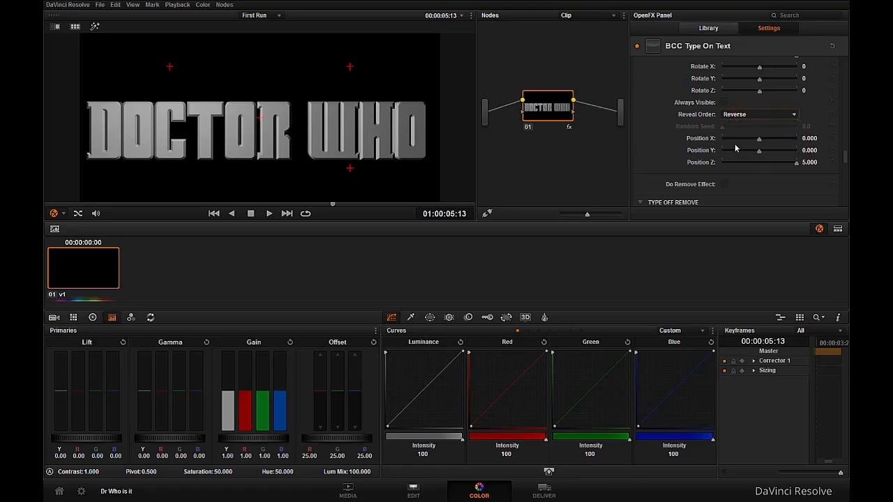
pyautogui.moveTo(726, 128); pyautogui.dragTo(732, 129)
pyautogui.moveTo(181, 205); pyautogui.dragTo(108, 203)
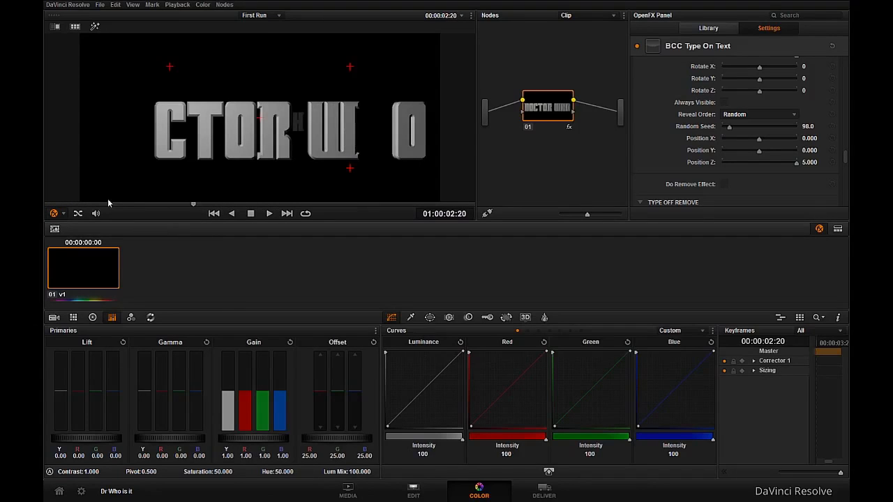
# Step: Set the Type On Reveal Overlap to 500.0 and scrub through the clip to check the letters
pyautogui.scroll(3, 697, 126)
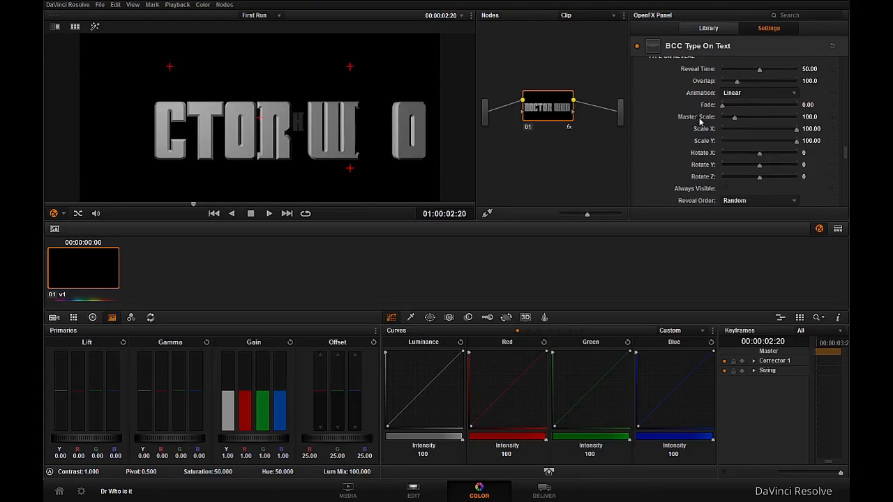
pyautogui.scroll(1, 700, 122)
pyautogui.moveTo(736, 111); pyautogui.dragTo(800, 111)
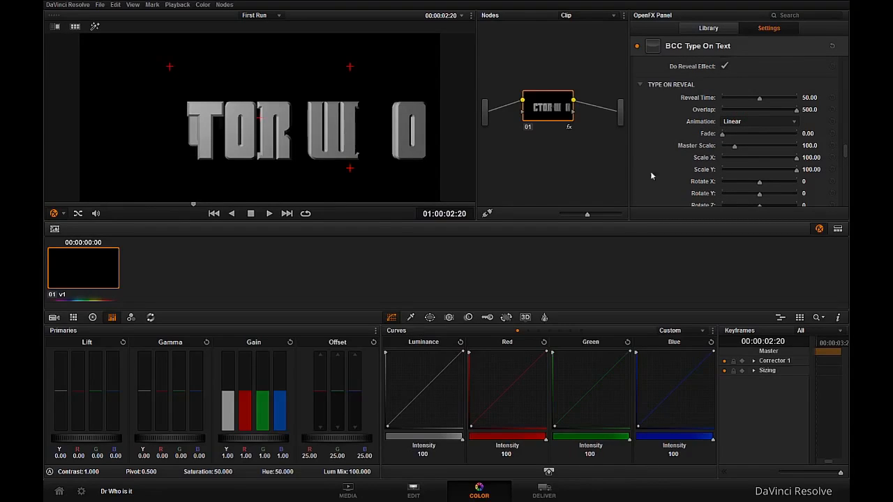
pyautogui.moveTo(179, 205)
pyautogui.mouseDown()
pyautogui.moveTo(51, 209)
pyautogui.moveTo(195, 209)
pyautogui.mouseUp()
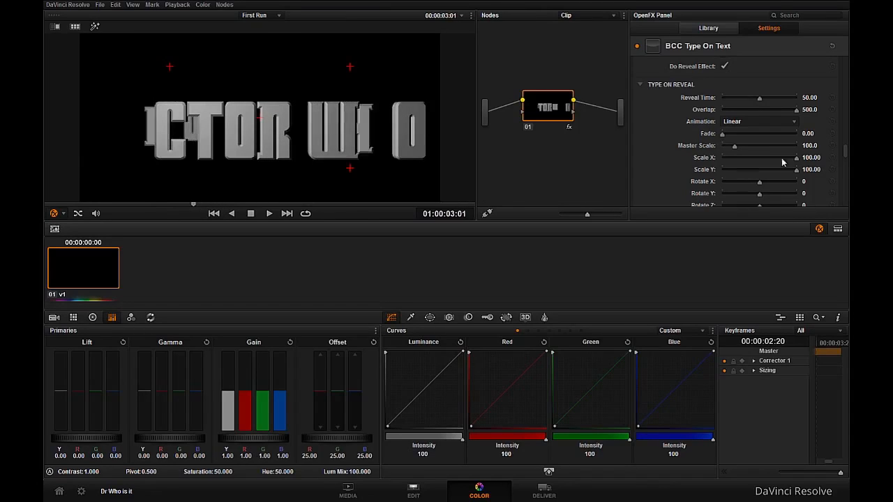
# Step: Set the Reveal Time to 9.80 and scrub through the clip to preview the faster reveal
pyautogui.click(733, 98)
pyautogui.click(730, 100)
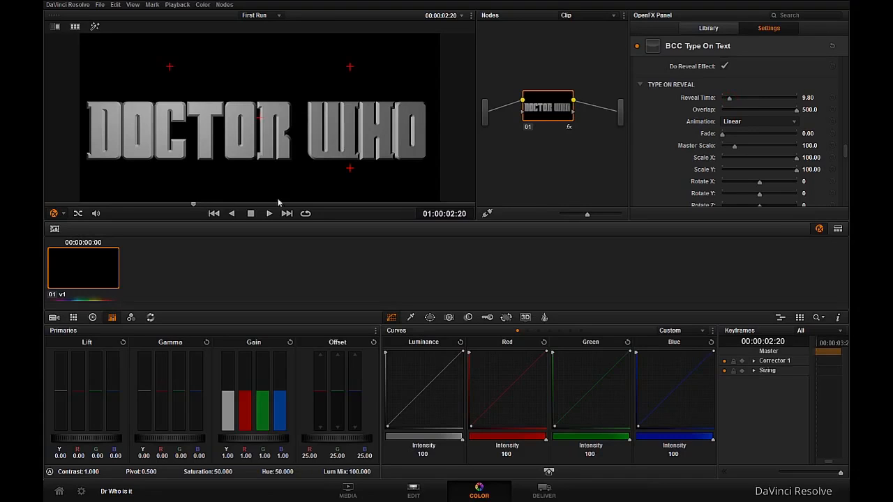
pyautogui.moveTo(115, 202); pyautogui.dragTo(175, 243)
# Step: Enable the Do Remove Effect option for the title
pyautogui.scroll(-4, 697, 143)
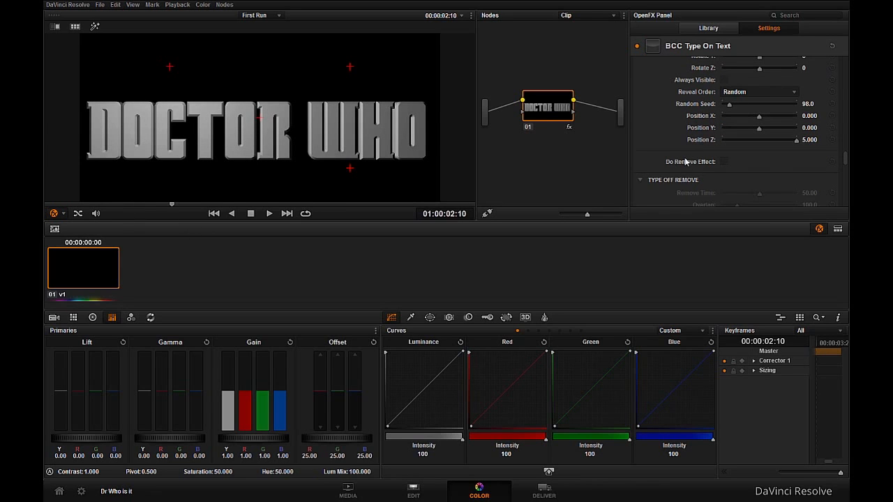
pyautogui.scroll(5, 679, 166)
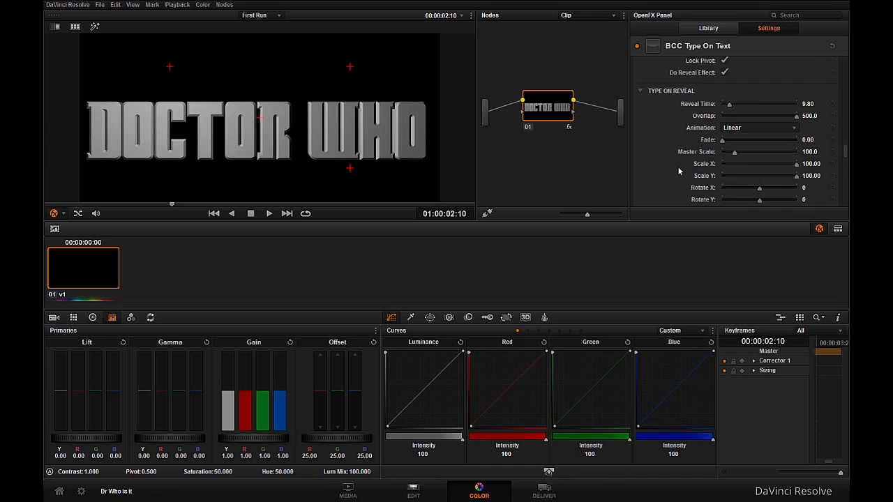
pyautogui.scroll(-4, 679, 171)
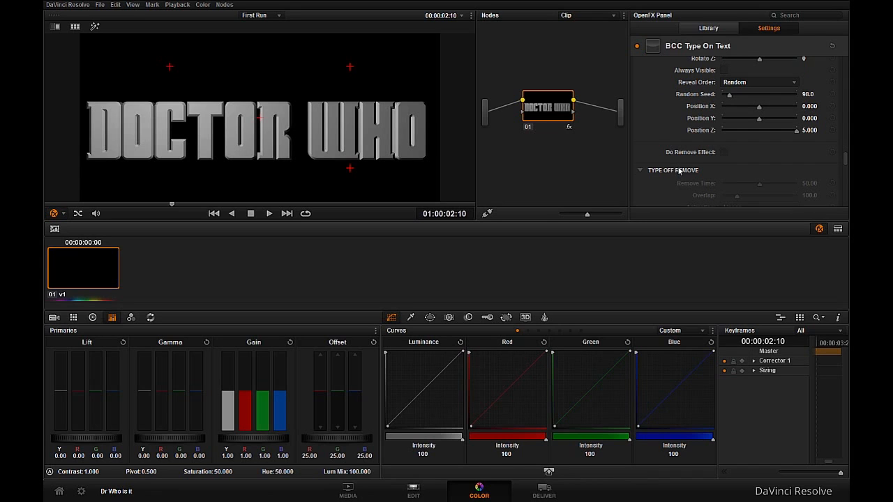
pyautogui.click(721, 152)
# Step: Set the Type Off Remove Overlap to 500.0 and Position Z to about -3.824, and scrub near the clip's end to preview
pyautogui.scroll(-4, 675, 172)
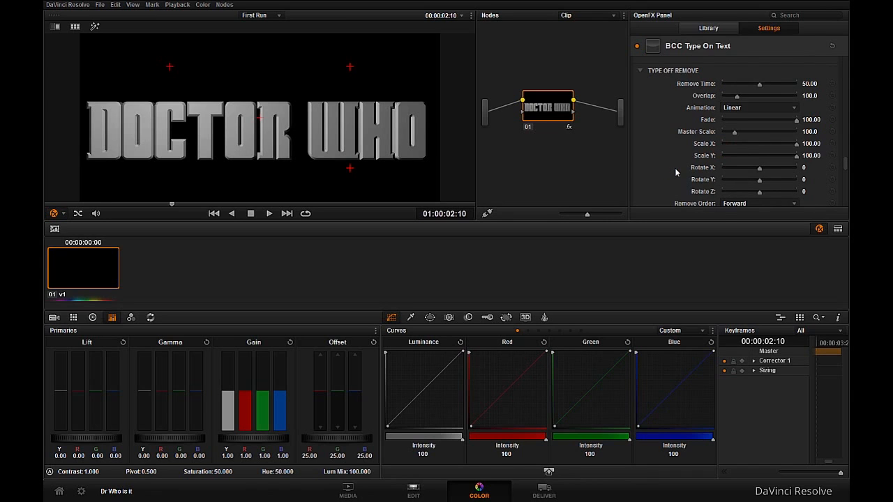
pyautogui.scroll(-1, 675, 172)
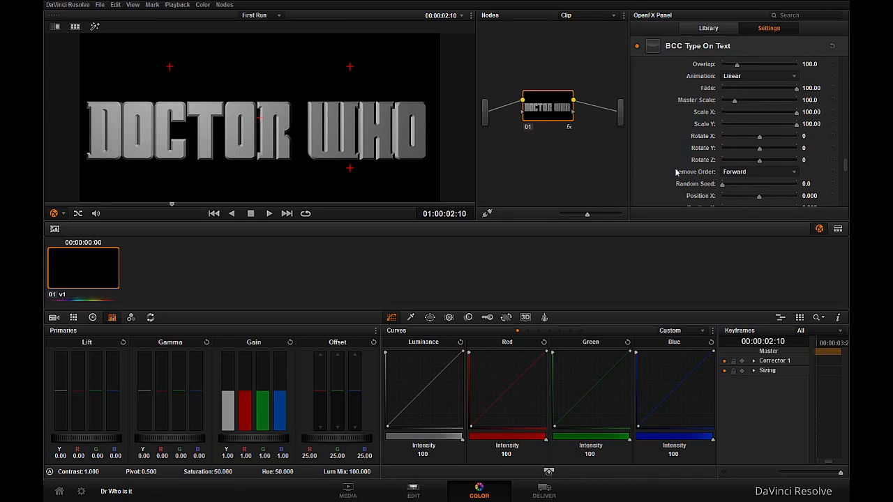
pyautogui.click(315, 204)
pyautogui.scroll(1, 710, 83)
pyautogui.moveTo(745, 95); pyautogui.dragTo(807, 98)
pyautogui.scroll(-3, 694, 152)
pyautogui.moveTo(760, 172); pyautogui.dragTo(730, 174)
pyautogui.moveTo(316, 207); pyautogui.dragTo(348, 206)
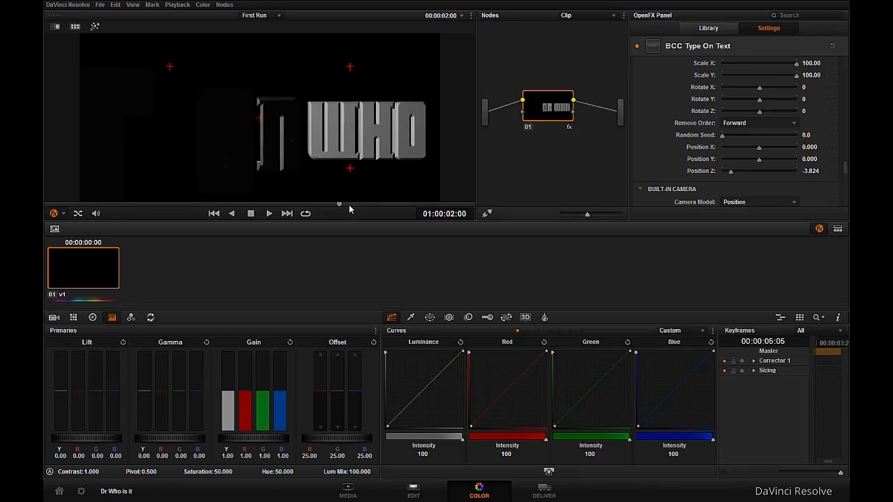
# Step: Set the Type Off Remove Animation to Accelerate
pyautogui.scroll(-5, 698, 150)
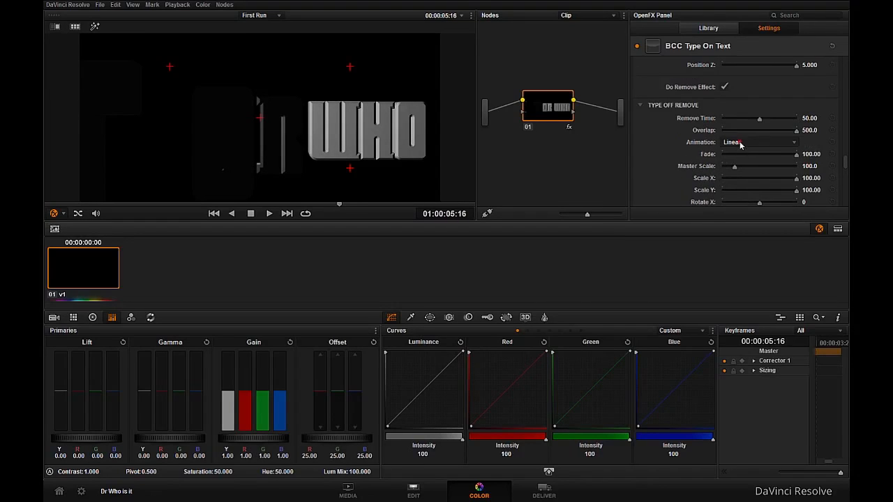
pyautogui.click(740, 143)
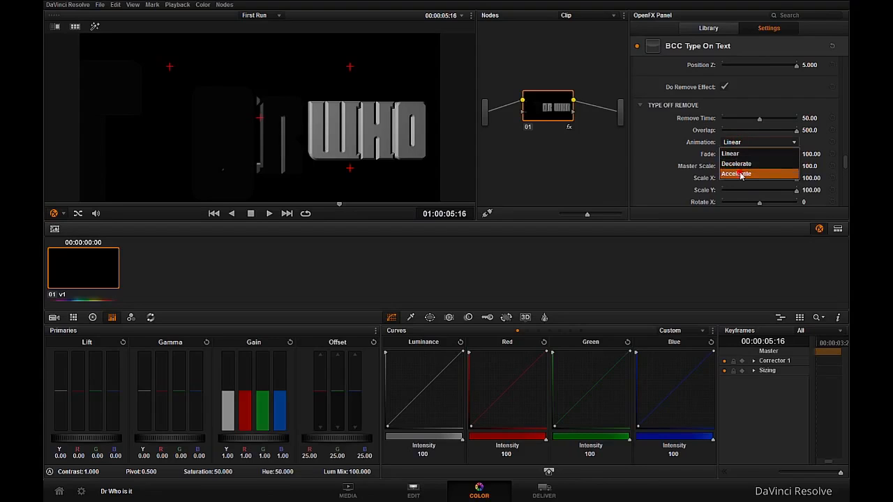
pyautogui.click(737, 174)
# Step: Set the Remove Order to Random and adjust its Random Seed
pyautogui.scroll(-2, 679, 166)
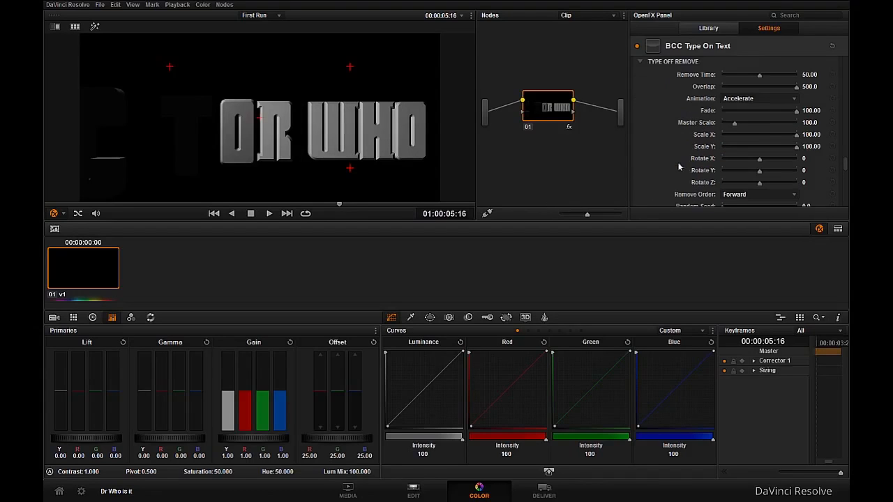
pyautogui.scroll(-1, 712, 150)
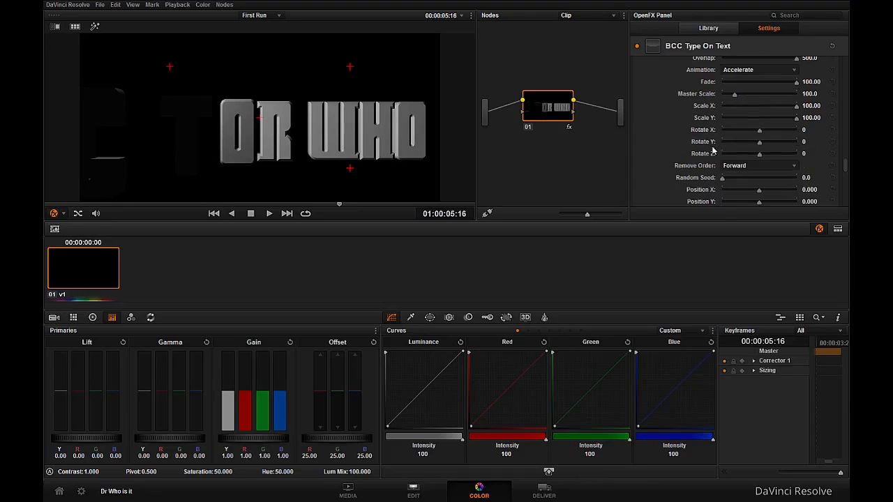
pyautogui.click(740, 169)
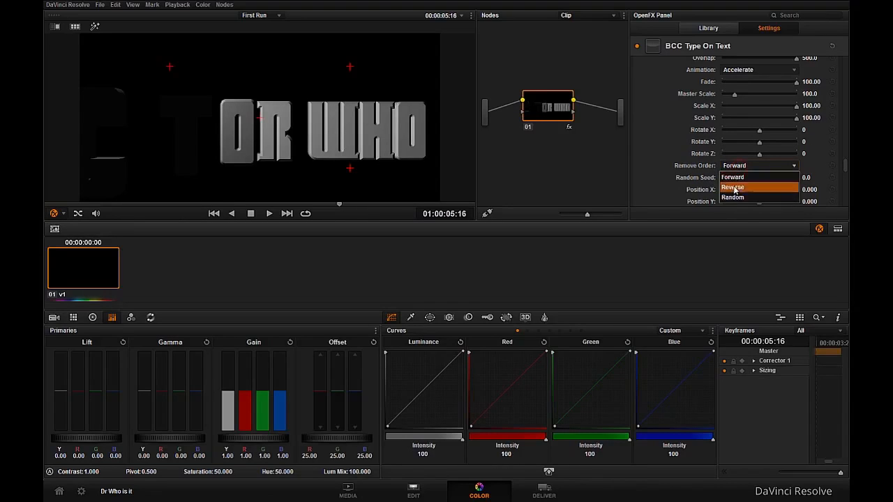
pyautogui.click(733, 199)
pyautogui.moveTo(735, 182); pyautogui.dragTo(736, 181)
# Step: Set the Remove Time to 70.59 and scrub the clip back to a frame showing the complete title
pyautogui.scroll(2, 691, 155)
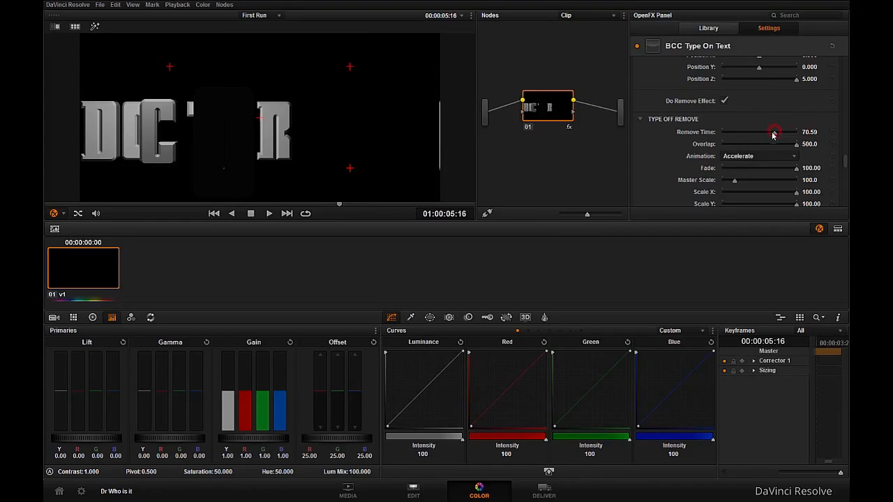
pyautogui.click(309, 202)
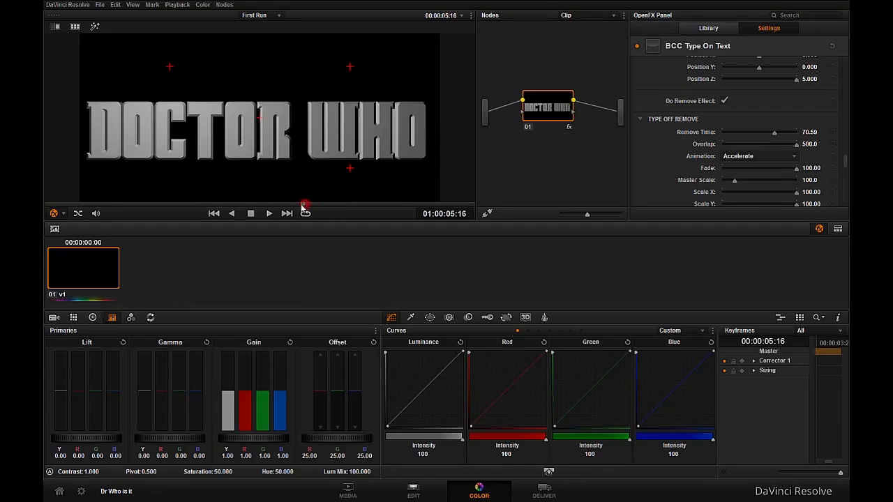
pyautogui.moveTo(326, 203); pyautogui.dragTo(298, 204)
# Step: Look through the title's reveal, transform and material settings
pyautogui.scroll(3, 678, 175)
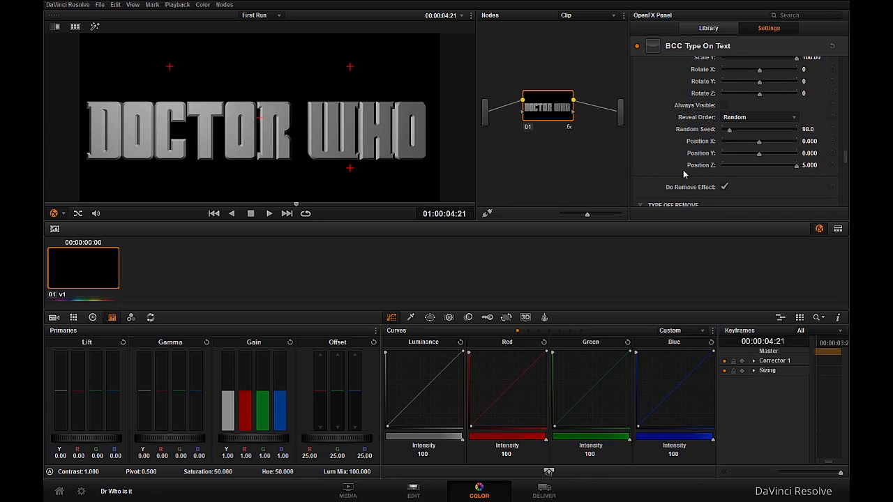
pyautogui.scroll(2, 669, 119)
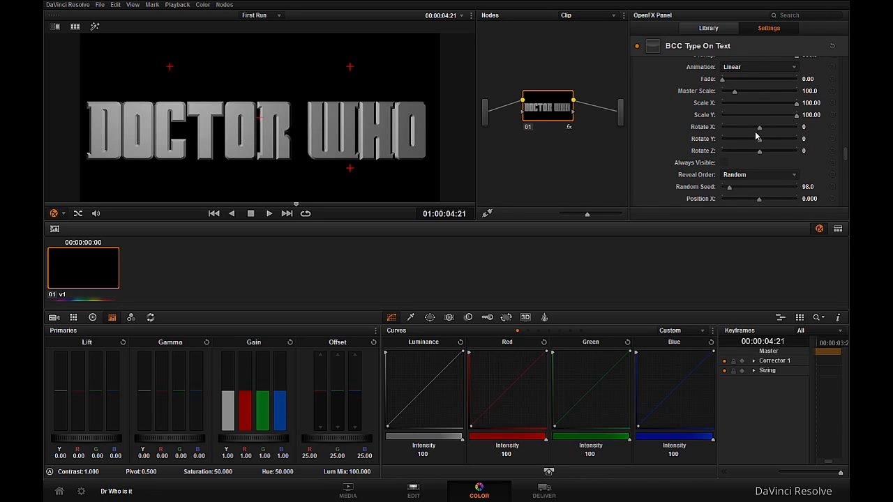
pyautogui.scroll(1, 737, 113)
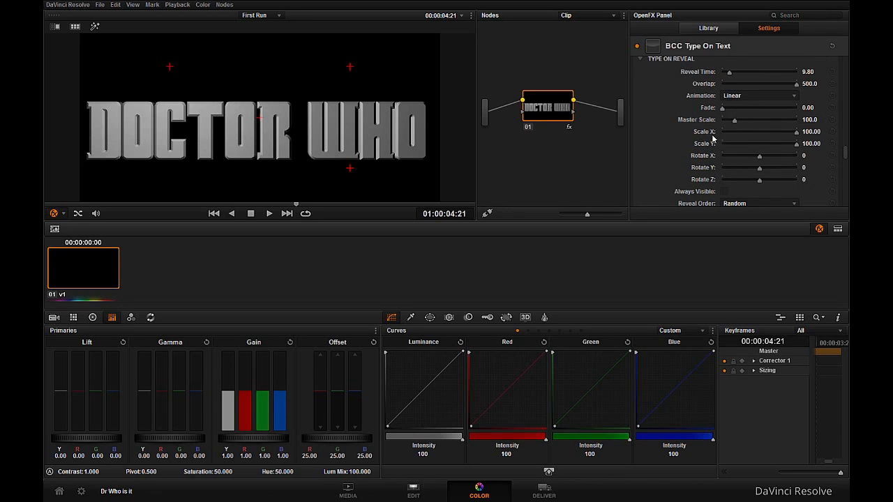
pyautogui.scroll(2, 712, 138)
pyautogui.scroll(6, 656, 174)
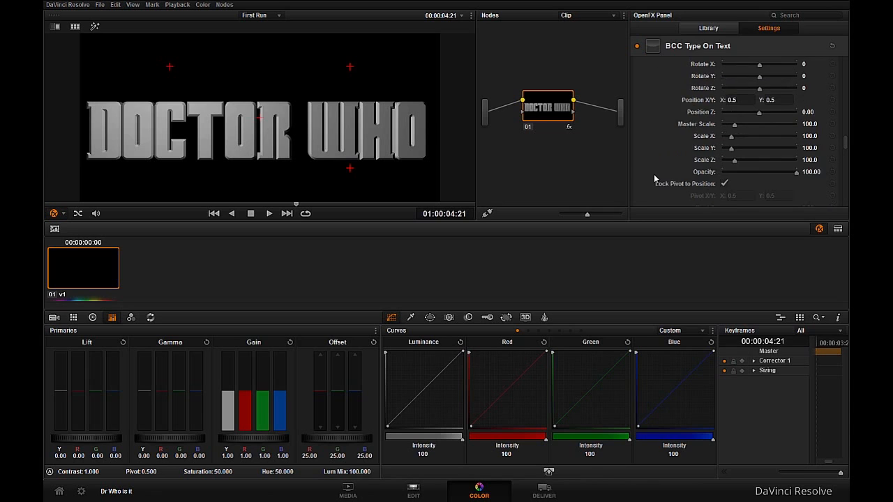
pyautogui.scroll(3, 655, 178)
pyautogui.scroll(-8, 655, 178)
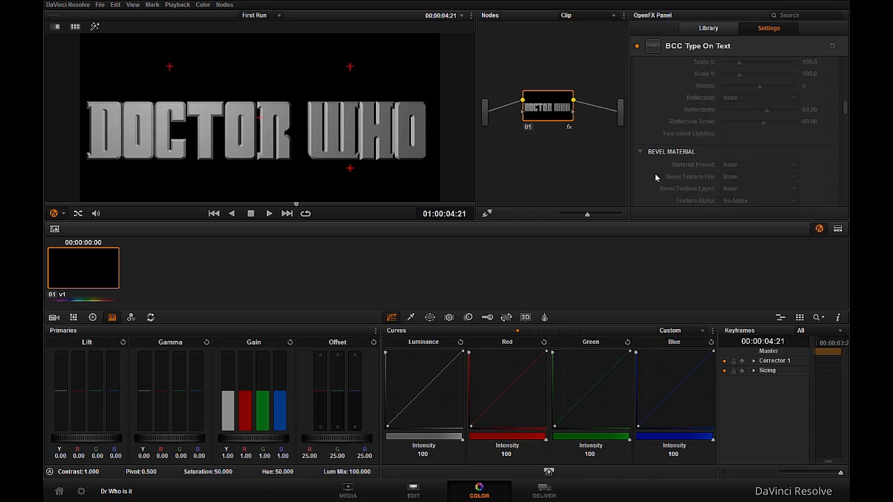
pyautogui.scroll(4, 654, 173)
pyautogui.scroll(-1, 670, 150)
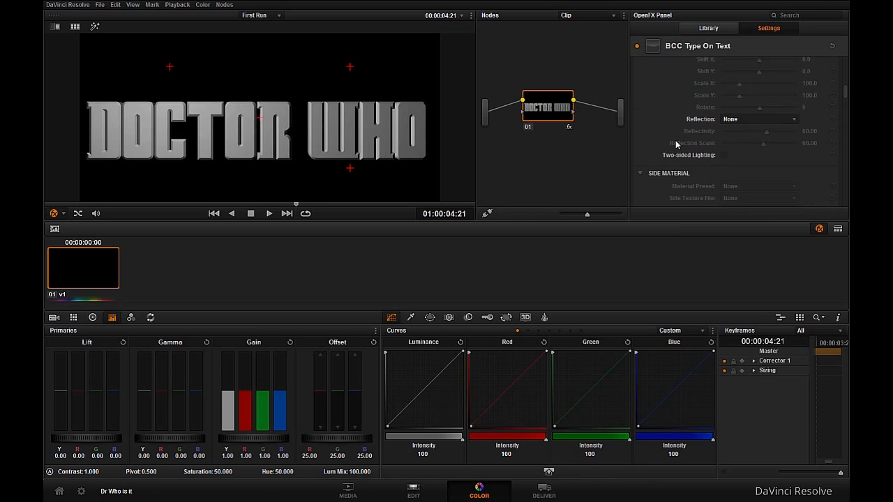
# Step: Browse the presets available for the BCC Type On Text effect without applying one
pyautogui.scroll(10, 675, 144)
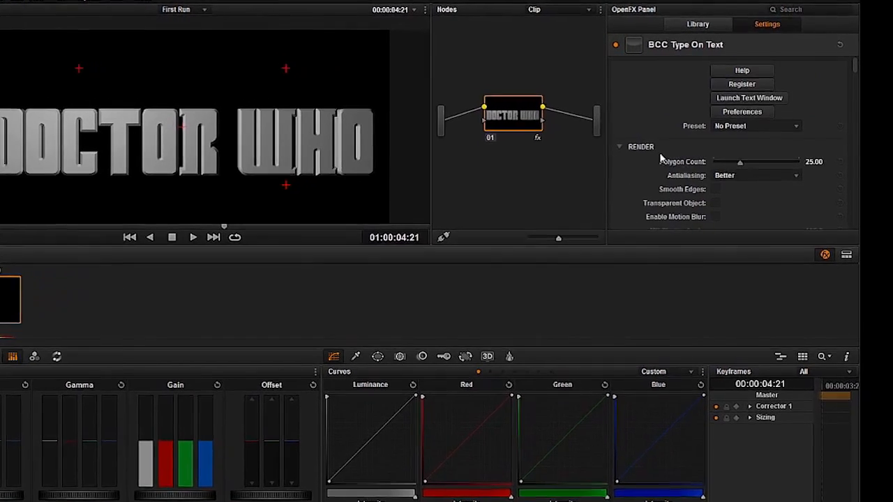
pyautogui.click(735, 126)
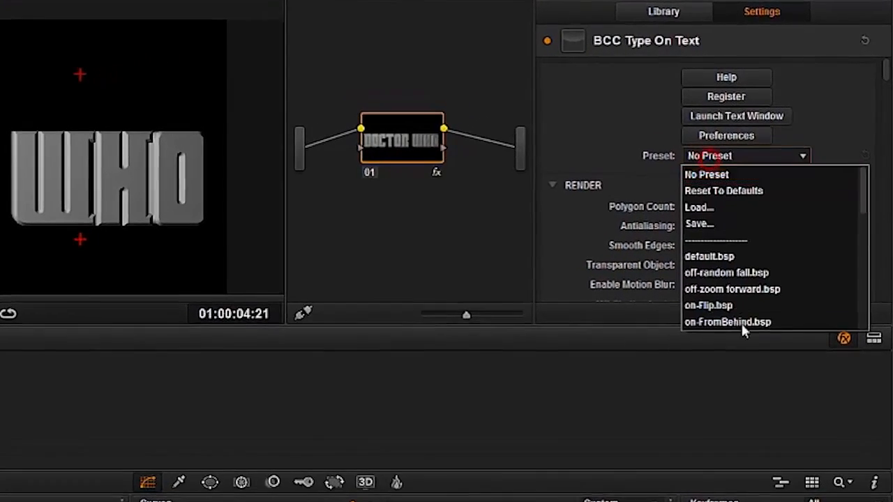
pyautogui.scroll(-10, 772, 315)
pyautogui.scroll(5, 776, 318)
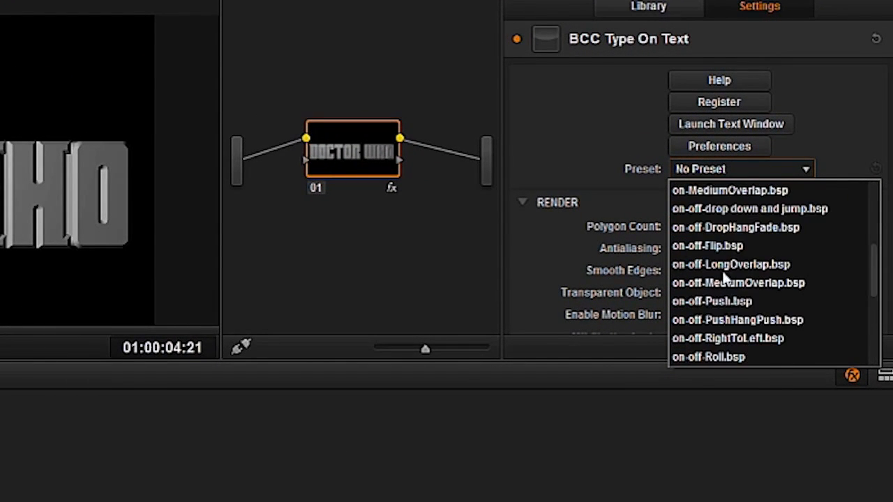
pyautogui.click(617, 180)
# Step: Try the stone-gold dust.bsp Extrusion Style on the title and replace it with the rough plywood preset
pyautogui.scroll(-3, 614, 183)
pyautogui.scroll(-5, 605, 230)
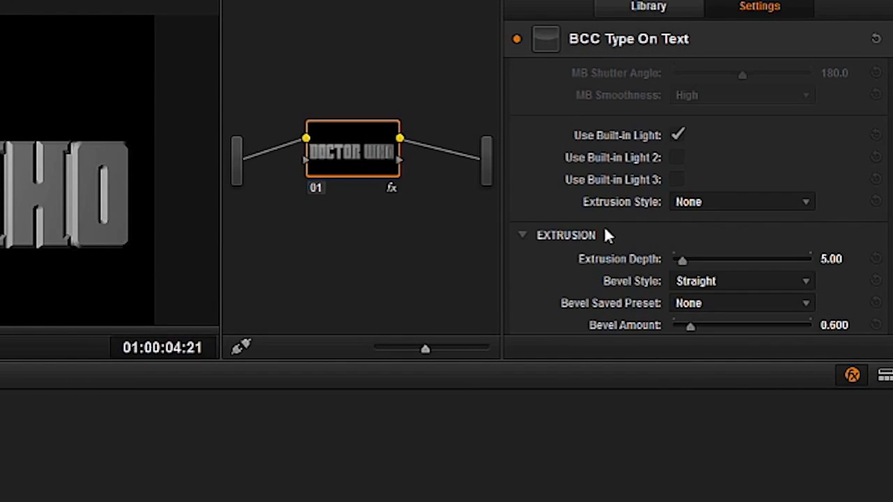
pyautogui.scroll(-3, 659, 221)
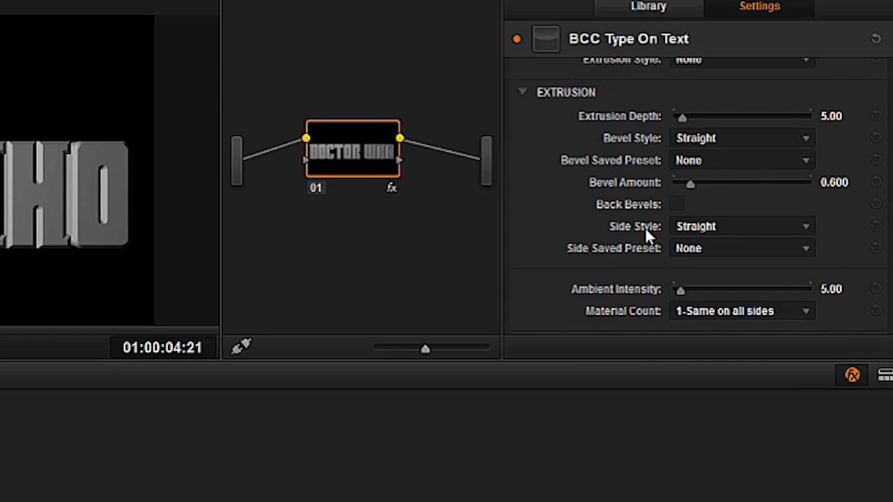
pyautogui.scroll(-1, 644, 226)
pyautogui.scroll(1, 644, 227)
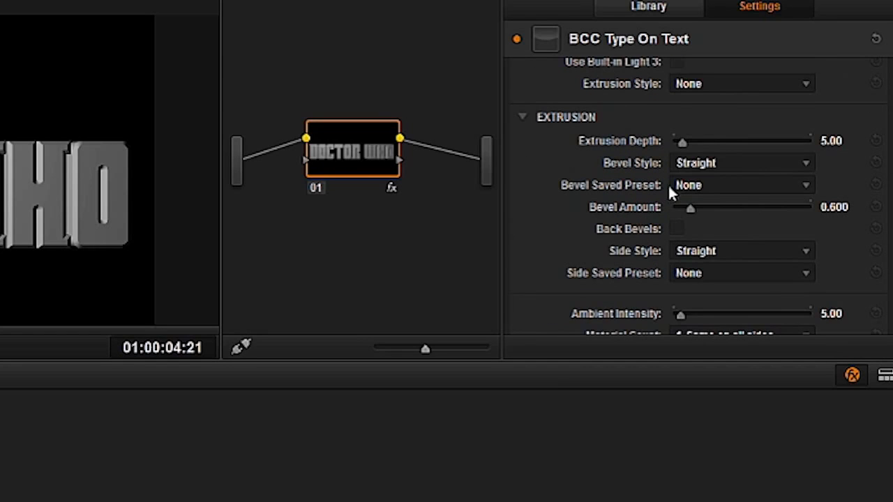
pyautogui.click(716, 85)
pyautogui.scroll(-5, 717, 199)
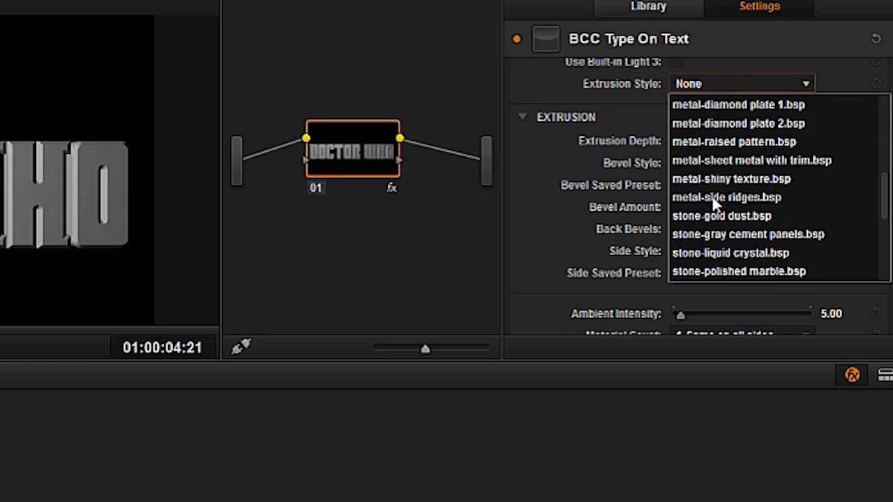
pyautogui.click(715, 216)
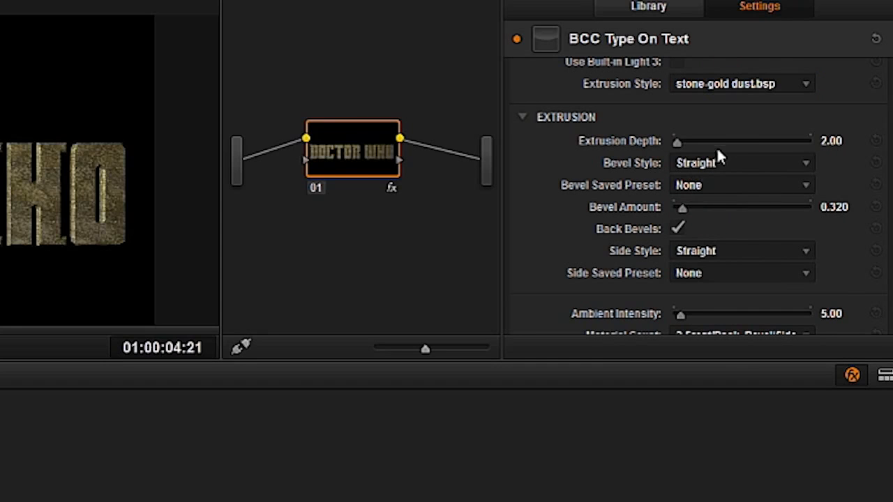
pyautogui.click(726, 85)
pyautogui.click(707, 235)
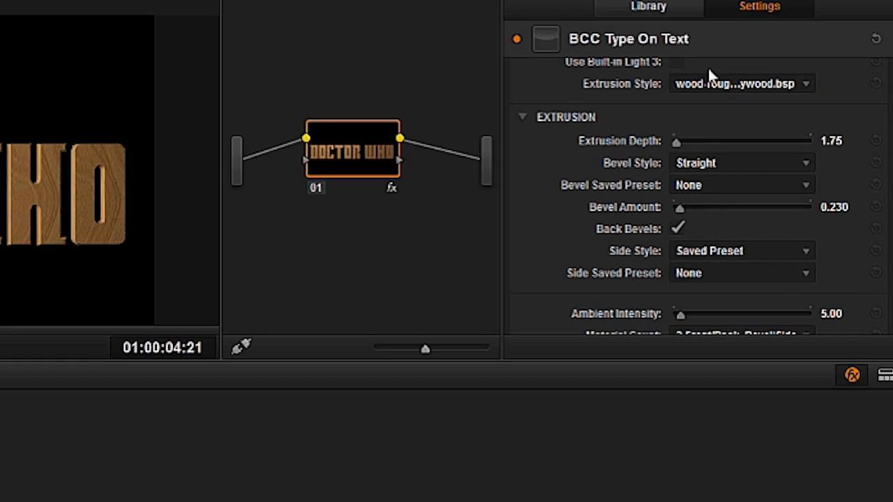
# Step: Try the color-heat.bsp Material Preset on the title's front faces and replace it with stone-marble.bsp
pyautogui.scroll(-5, 677, 98)
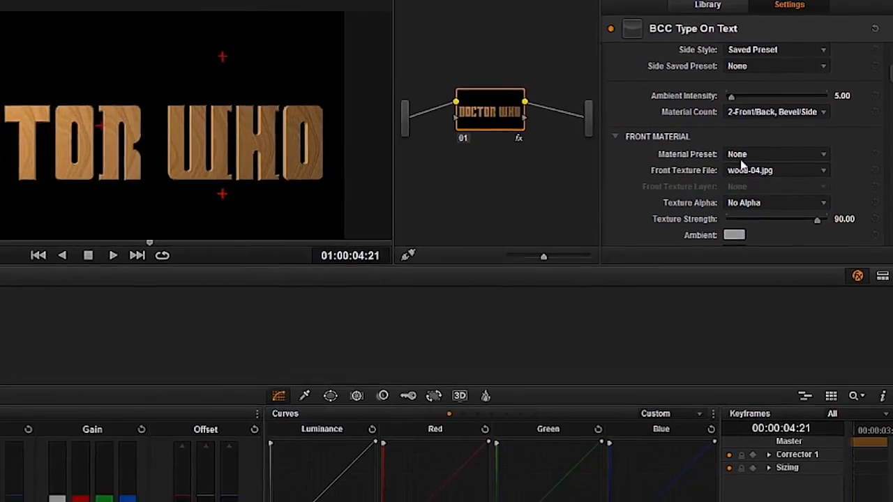
pyautogui.click(742, 155)
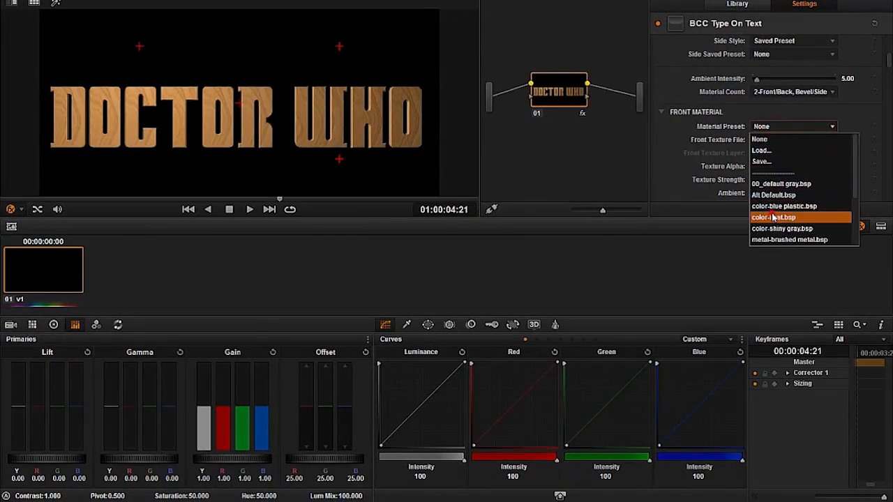
pyautogui.click(756, 265)
pyautogui.click(779, 127)
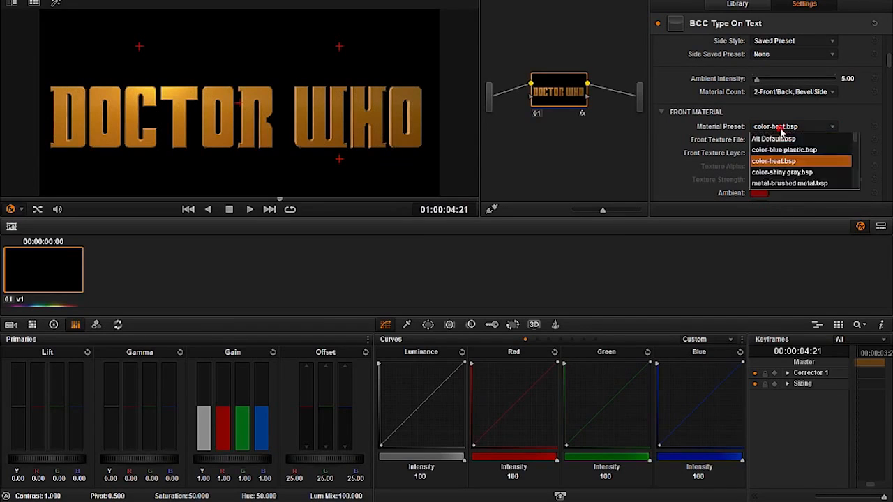
pyautogui.click(778, 194)
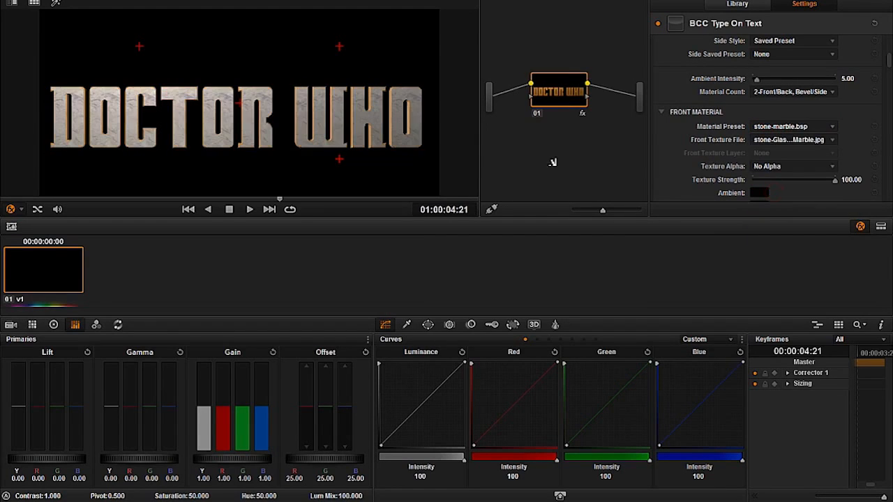
# Step: Apply the metal-side ridges.bsp Extrusion Style to the title
pyautogui.scroll(1, 703, 128)
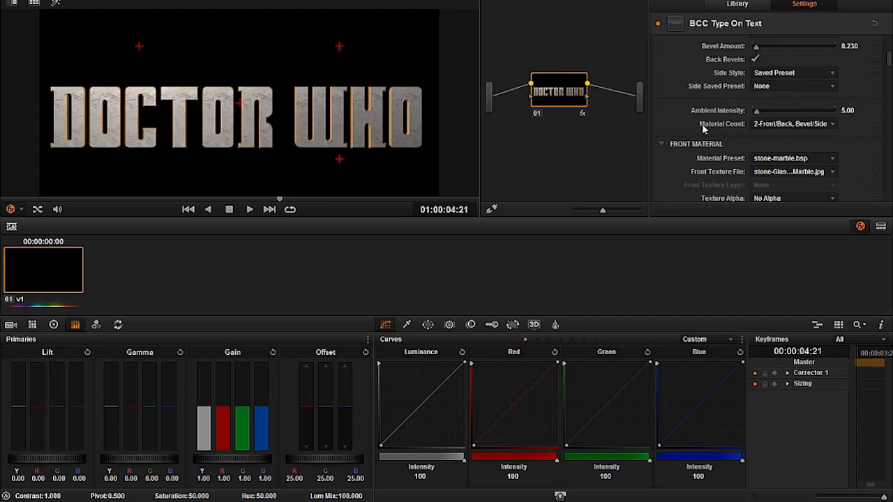
pyautogui.scroll(2, 703, 131)
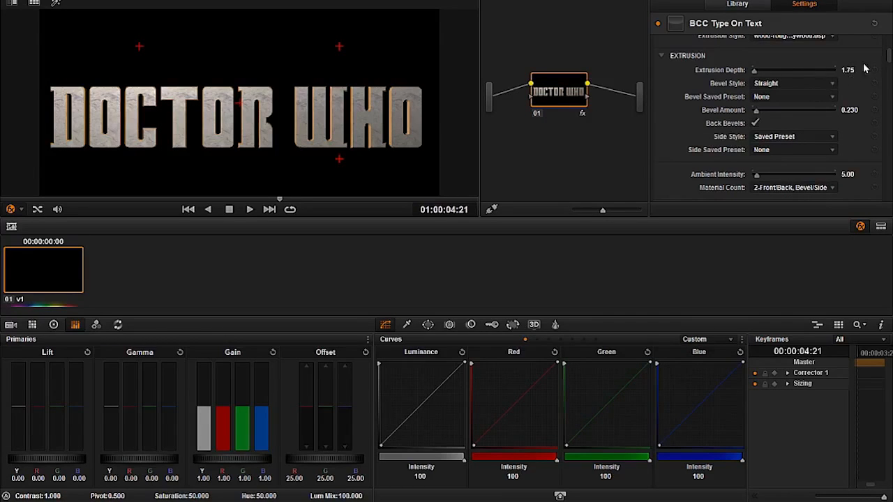
pyautogui.scroll(1, 726, 126)
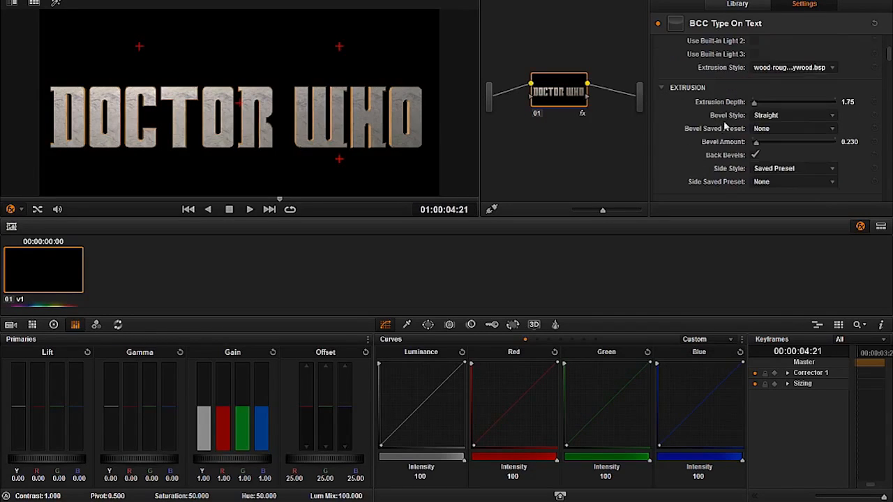
pyautogui.click(775, 67)
pyautogui.scroll(3, 786, 110)
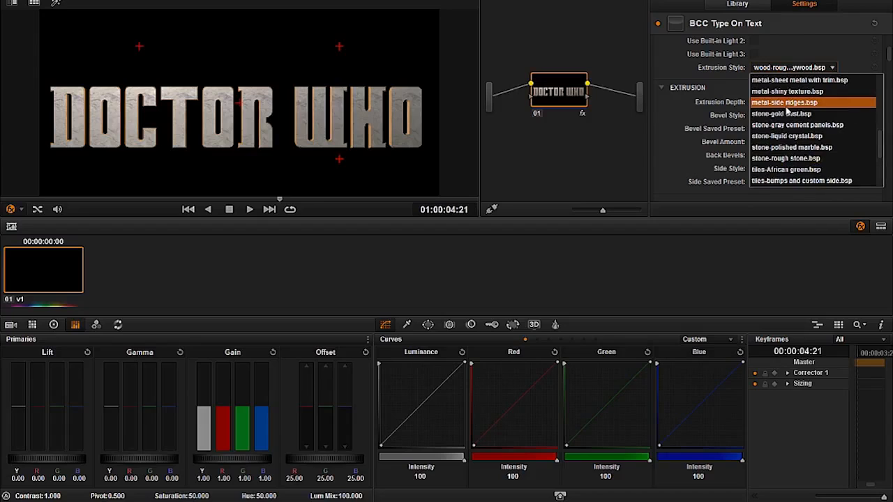
pyautogui.click(784, 102)
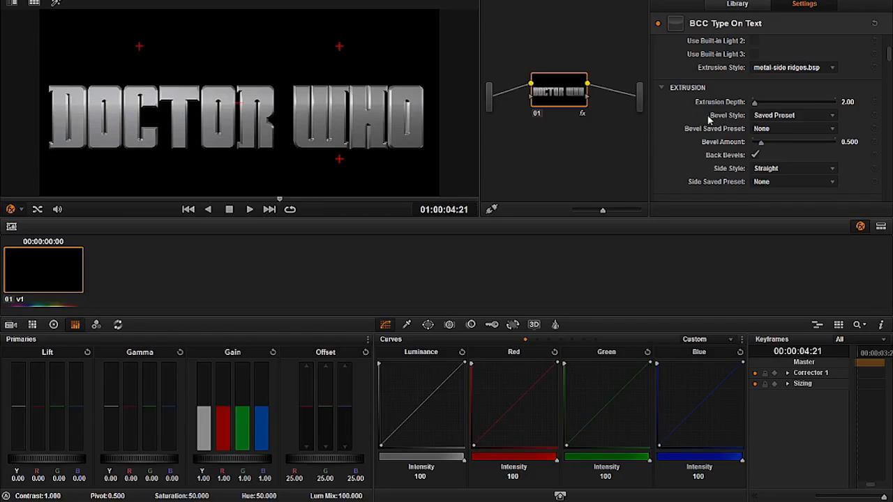
# Step: Set the title's Bevel Style to Straight with a Bevel Amount of 0.229 and an Extrusion Depth of 8.89
pyautogui.click(776, 117)
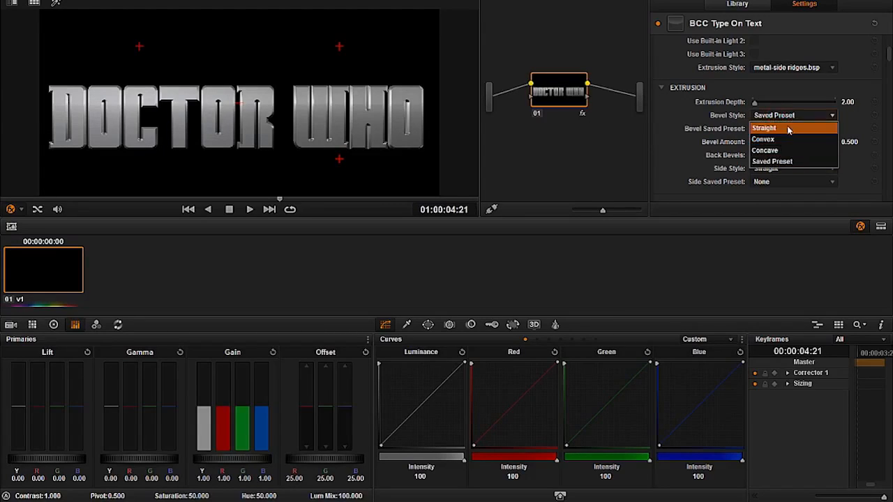
pyautogui.click(788, 125)
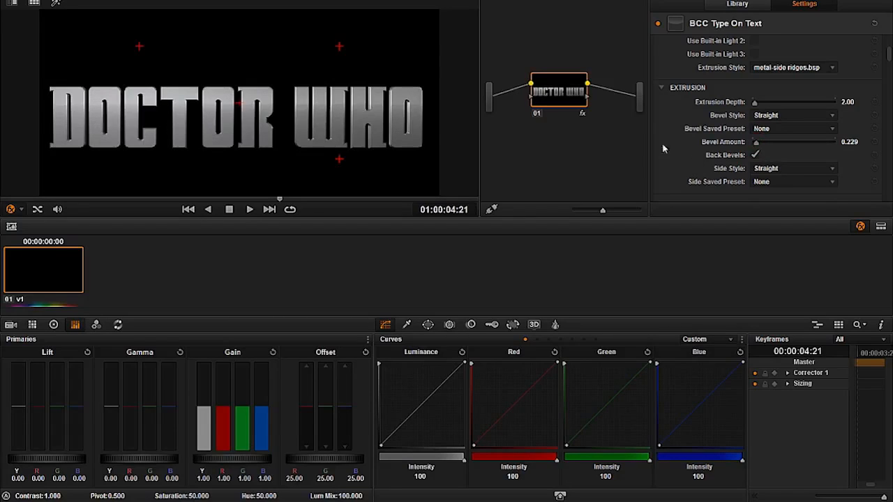
pyautogui.moveTo(755, 102); pyautogui.dragTo(761, 104)
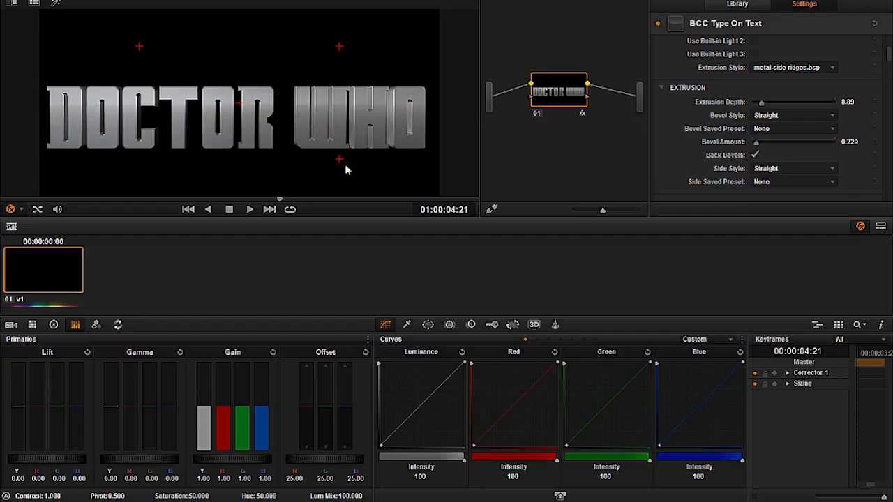
# Step: Switch the Bevel Style to Saved Preset, browse the saved bevel presets and return the style to Straight
pyautogui.click(776, 115)
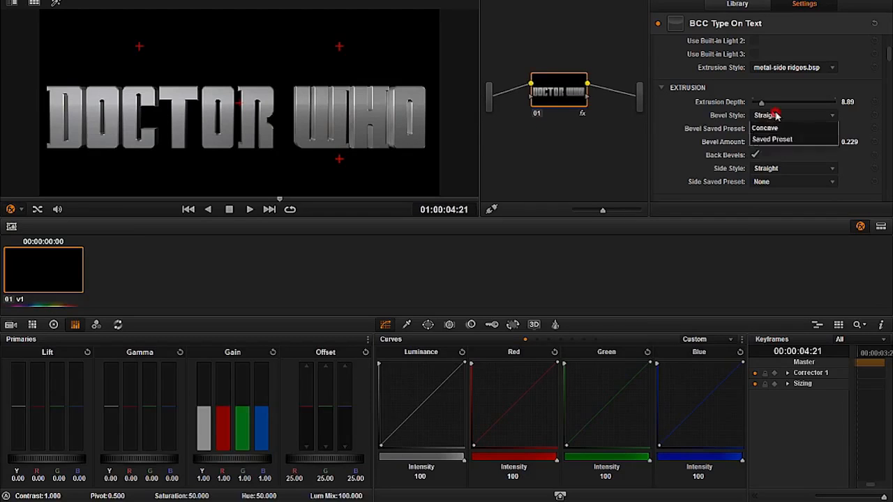
pyautogui.click(771, 161)
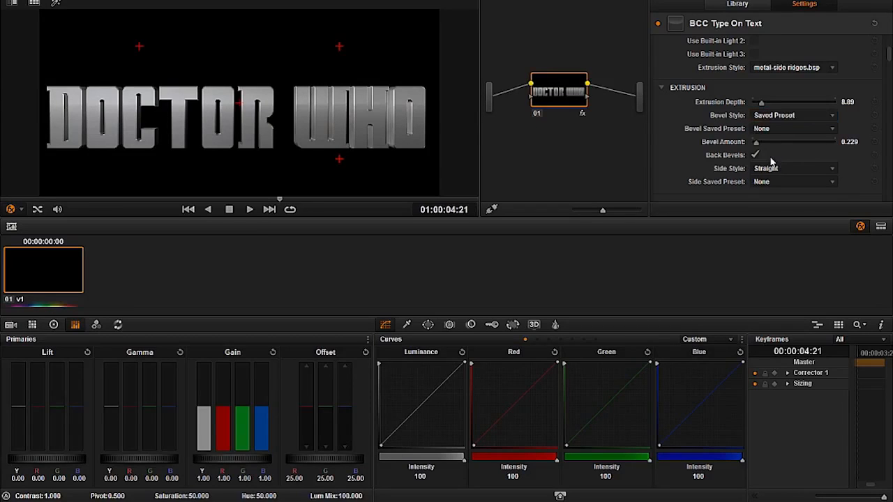
pyautogui.click(767, 128)
pyautogui.scroll(-3, 776, 208)
pyautogui.scroll(2, 776, 207)
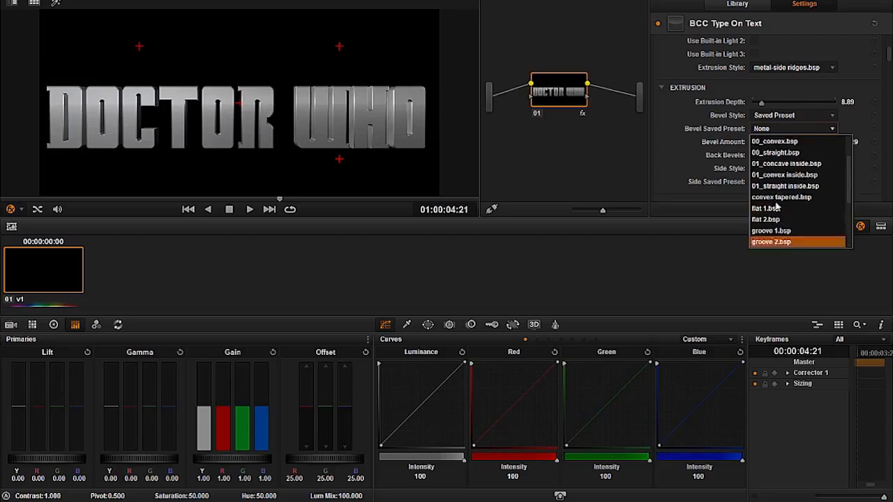
pyautogui.click(720, 130)
pyautogui.click(773, 118)
pyautogui.click(772, 133)
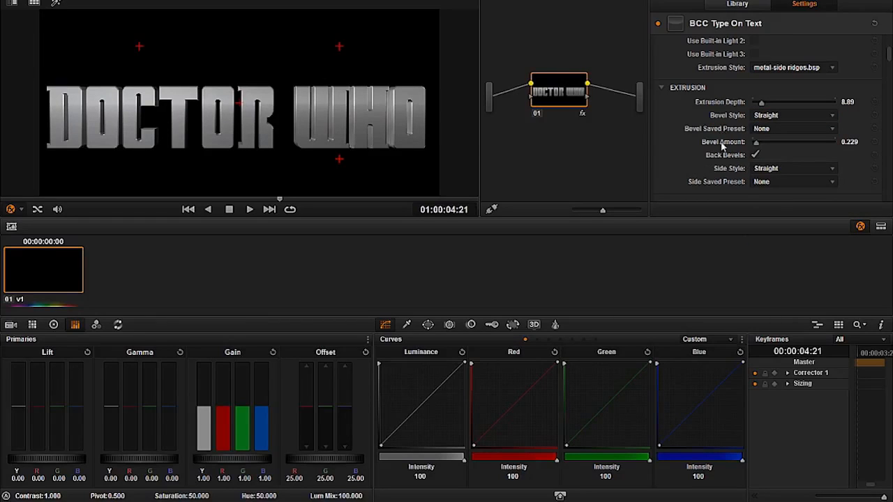
# Step: Set the Side Style to Saved Preset and try the dent.bsp and embossed 2.bsp side presets on the letters
pyautogui.click(761, 171)
pyautogui.click(776, 192)
pyautogui.click(763, 183)
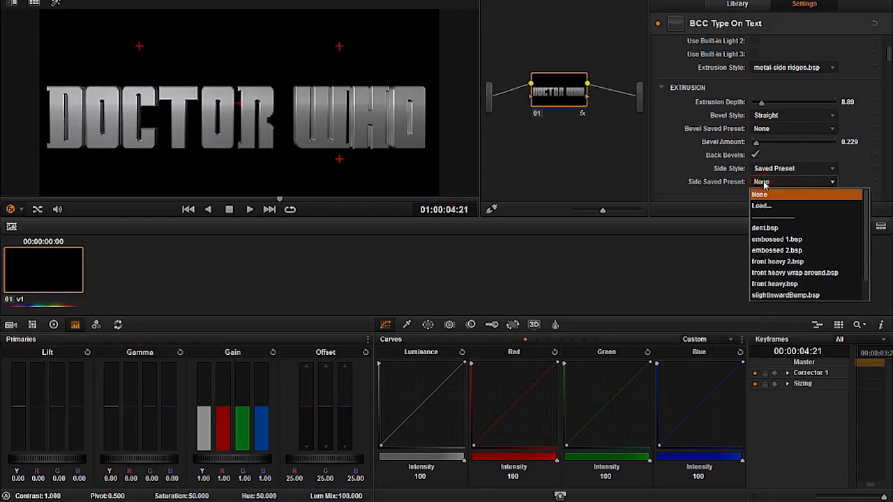
pyautogui.click(766, 227)
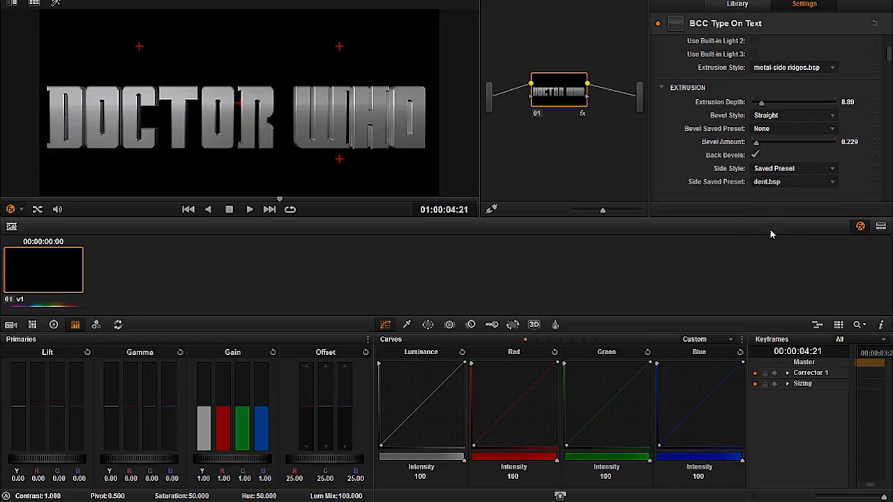
pyautogui.click(762, 184)
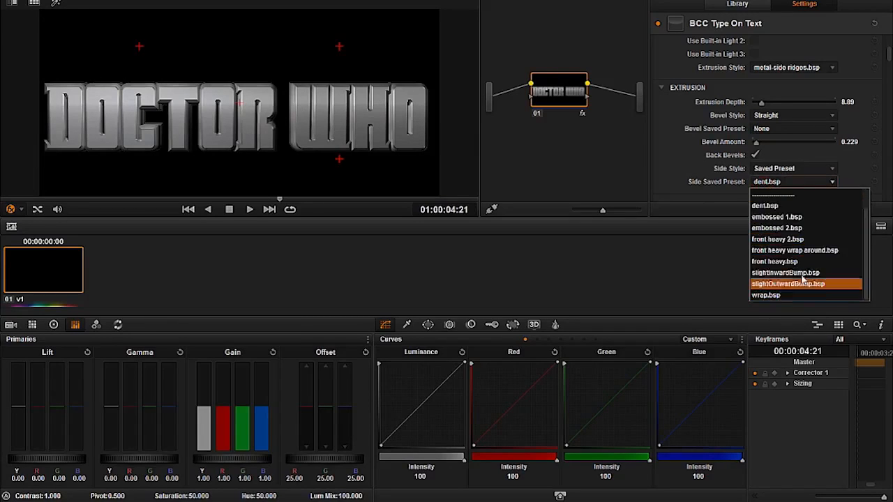
pyautogui.click(775, 228)
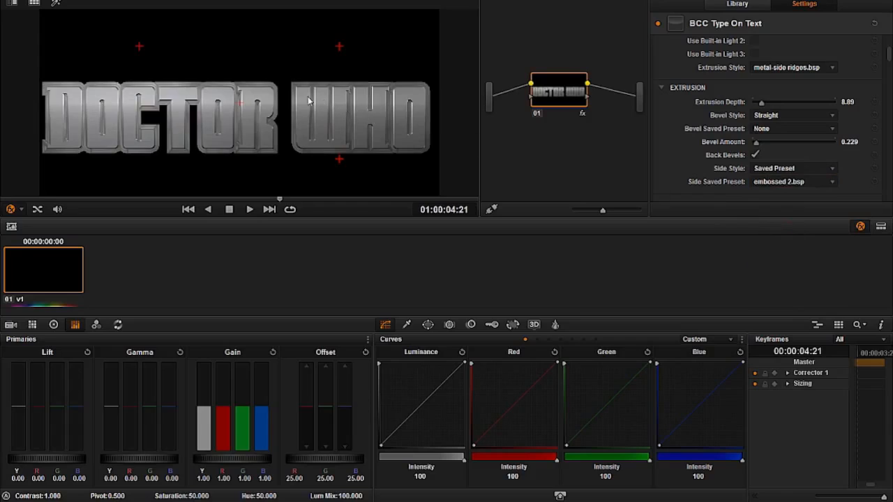
# Step: Return the Side Style to Straight and the Side Saved Preset to None
pyautogui.click(769, 172)
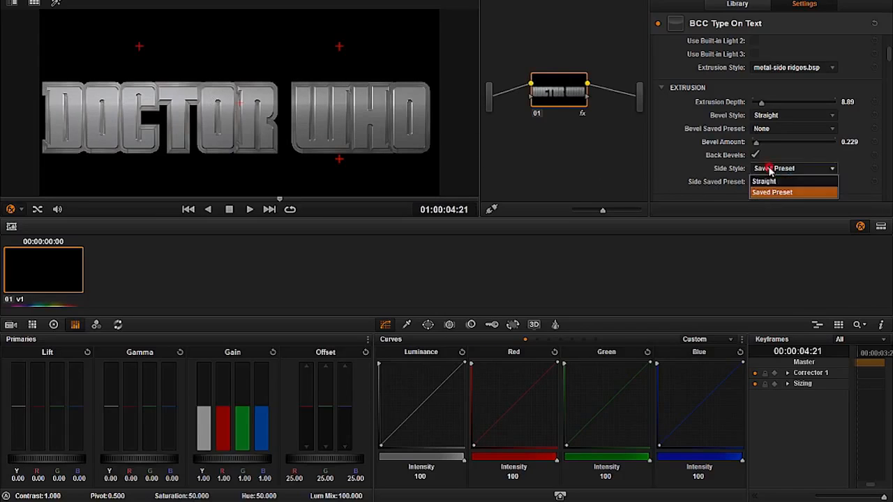
pyautogui.click(764, 181)
pyautogui.click(774, 183)
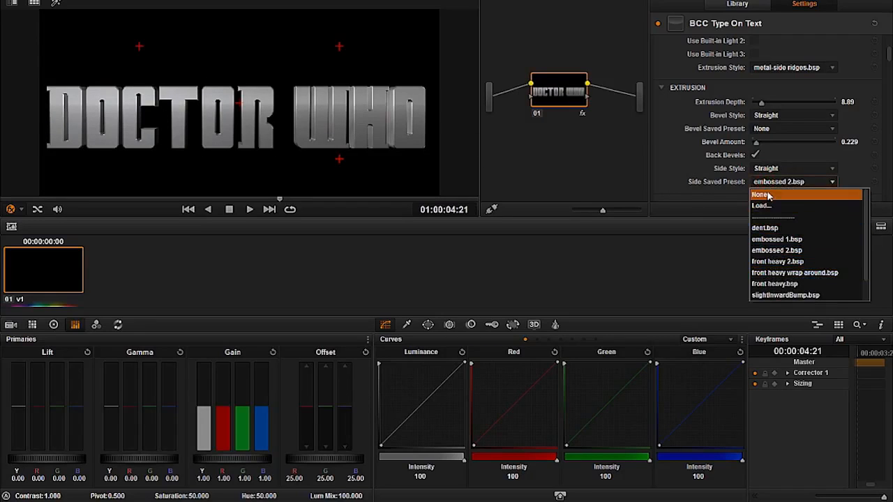
pyautogui.click(764, 196)
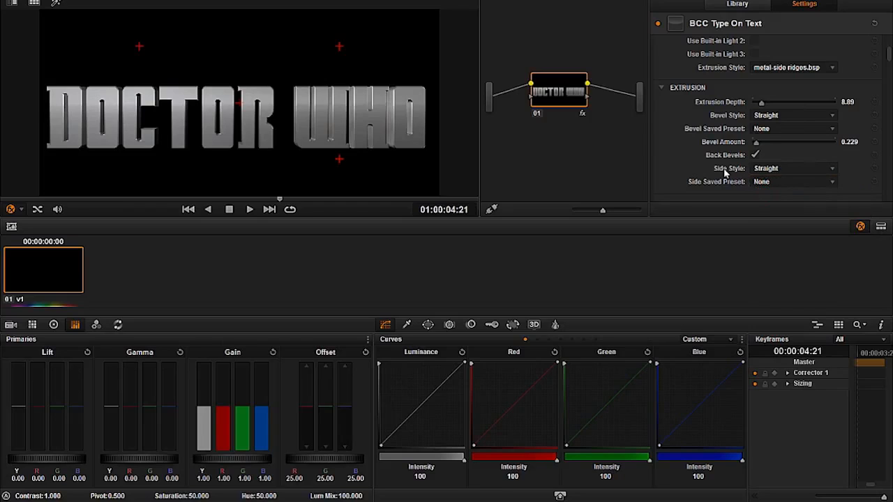
# Step: Set the front material's Diffuse color to a light periwinkle blue with red 149, green 154 and blue 252
pyautogui.scroll(-1, 726, 173)
pyautogui.scroll(-1, 684, 127)
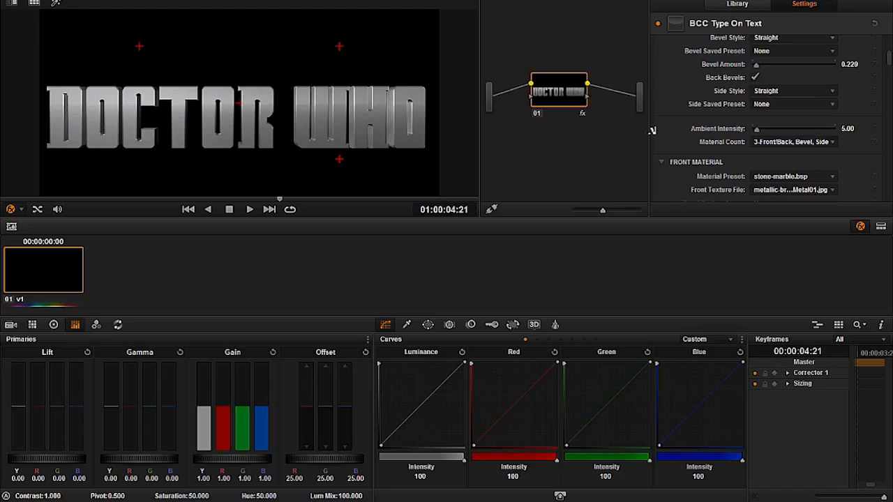
pyautogui.scroll(-2, 739, 148)
pyautogui.scroll(-1, 743, 148)
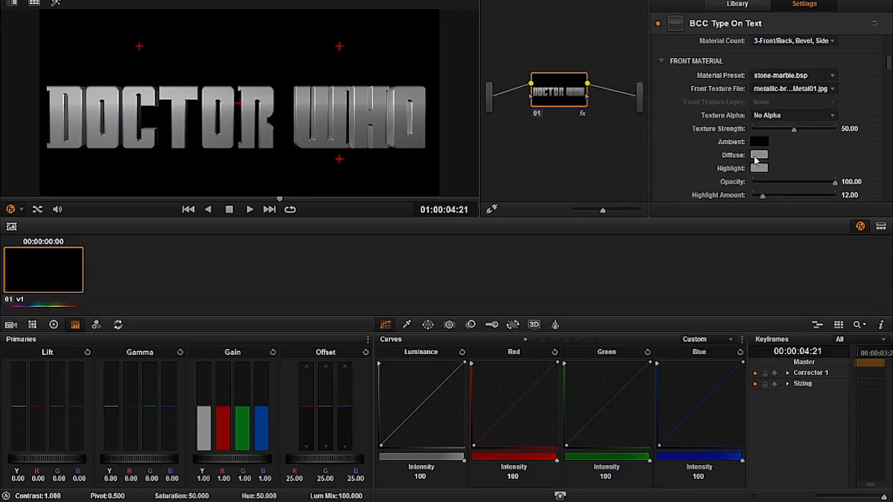
pyautogui.click(758, 155)
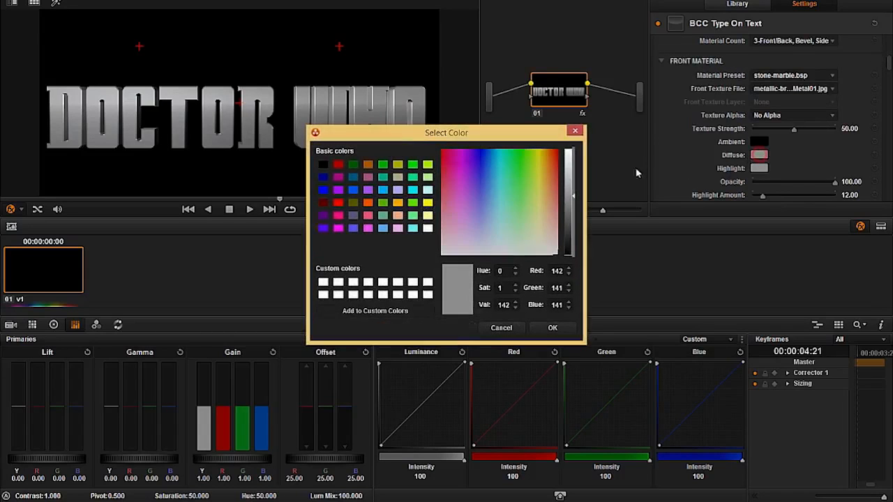
pyautogui.click(480, 211)
pyautogui.moveTo(572, 193); pyautogui.dragTo(573, 149)
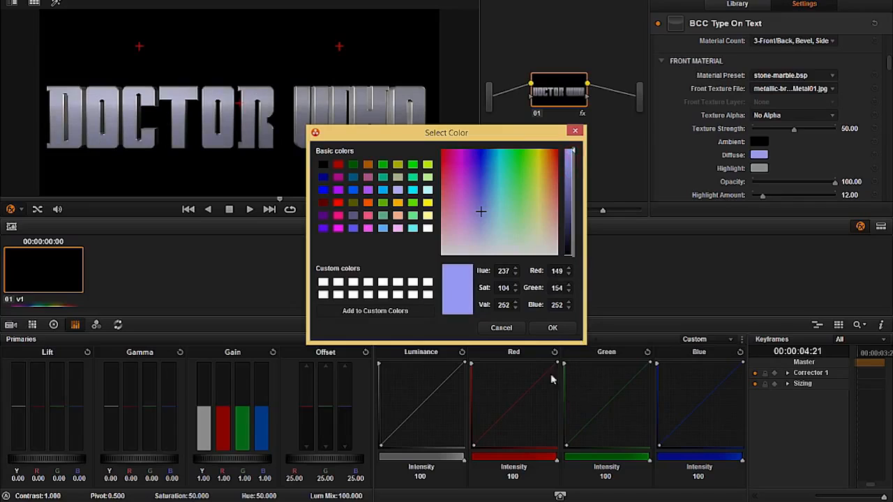
pyautogui.click(554, 328)
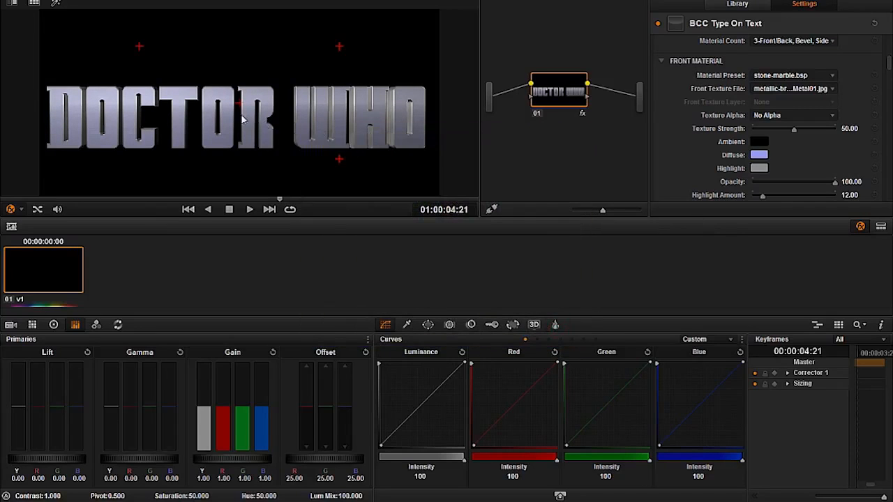
# Step: Set the side material's Reflection to Shallow Water and adjust its reflectivity settings
pyautogui.scroll(-10, 689, 160)
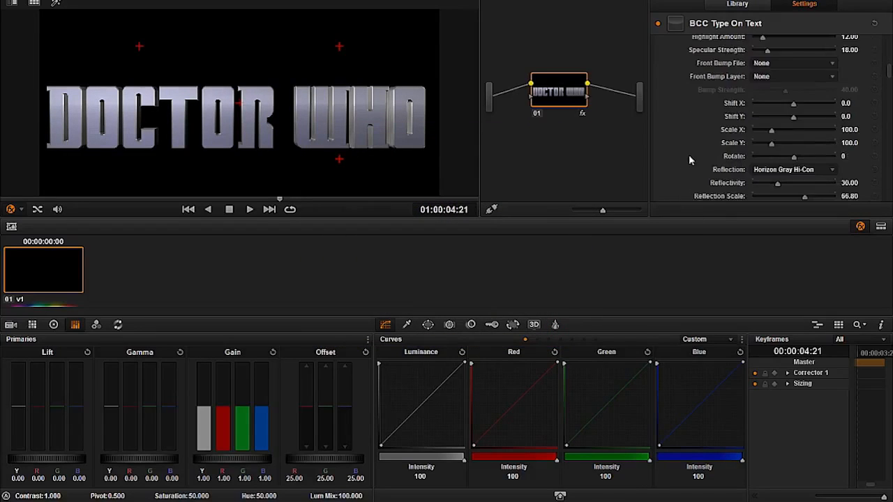
pyautogui.scroll(-3, 689, 160)
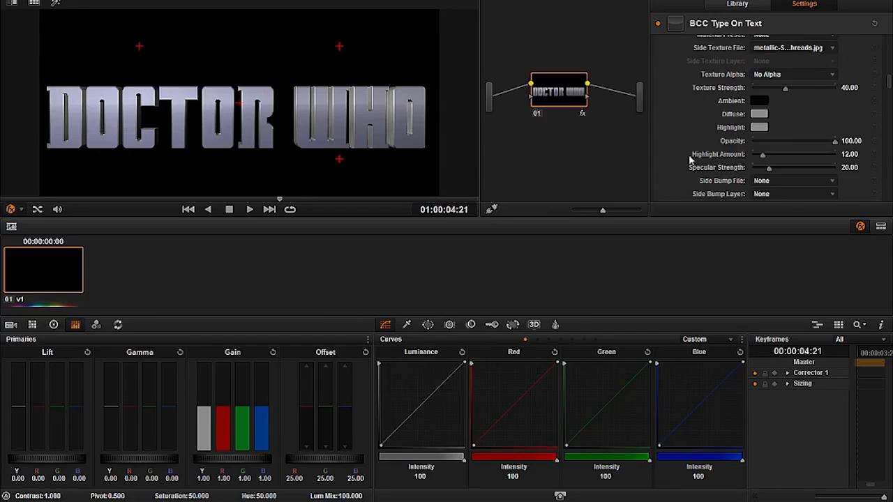
pyautogui.scroll(-6, 689, 160)
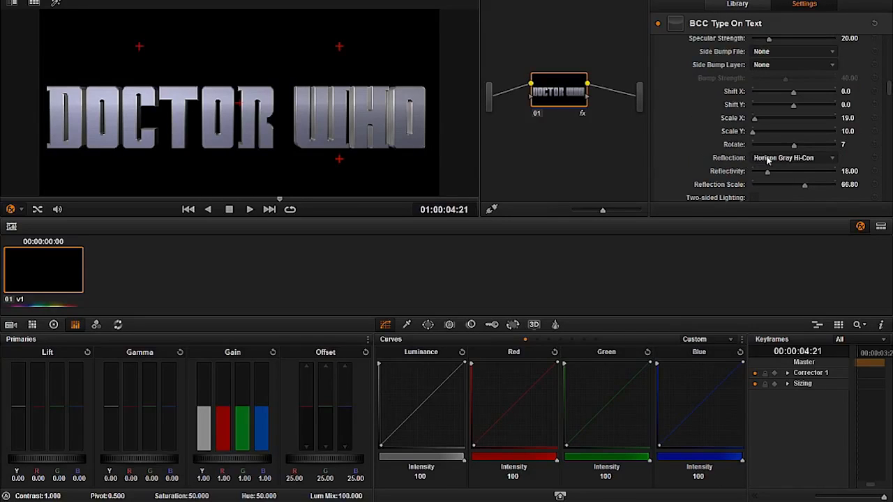
pyautogui.click(768, 159)
pyautogui.scroll(-3, 780, 241)
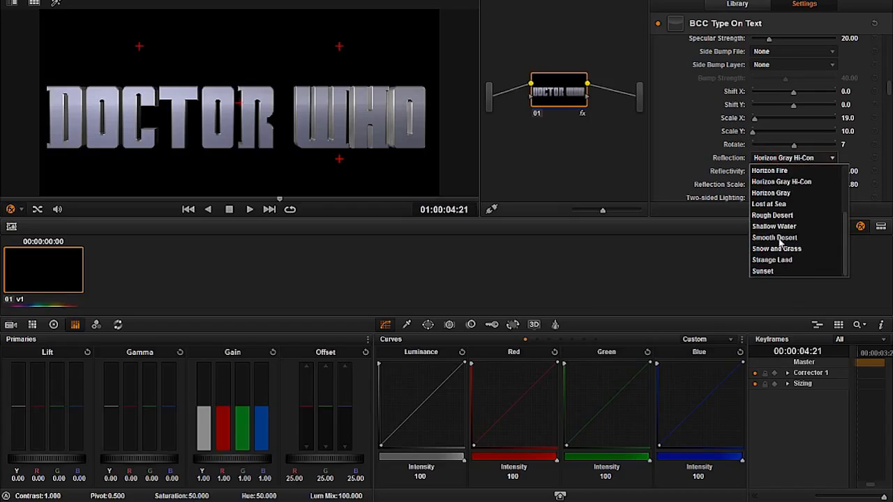
pyautogui.click(774, 226)
pyautogui.click(790, 173)
pyautogui.moveTo(791, 174); pyautogui.dragTo(694, 190)
pyautogui.click(802, 185)
pyautogui.scroll(2, 693, 189)
# Step: Scrub through the clip to preview the restyled letters during the title's reveal and removal
pyautogui.moveTo(141, 201); pyautogui.dragTo(19, 204)
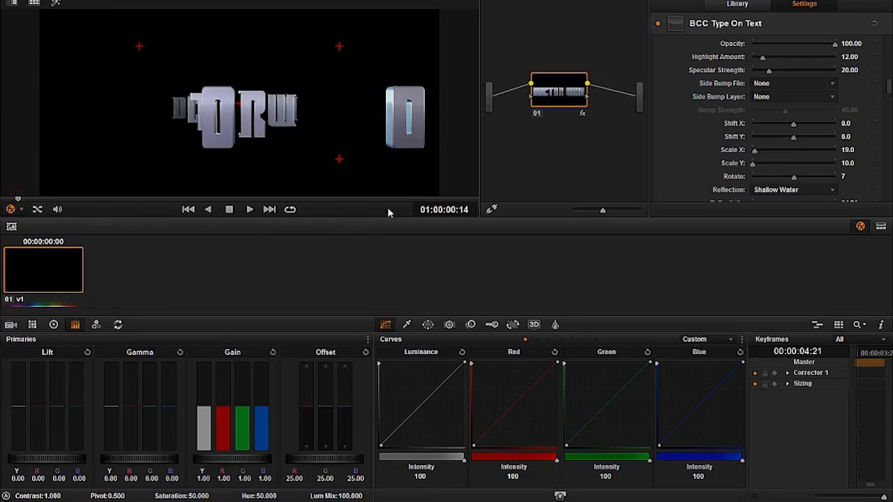
pyautogui.click(410, 200)
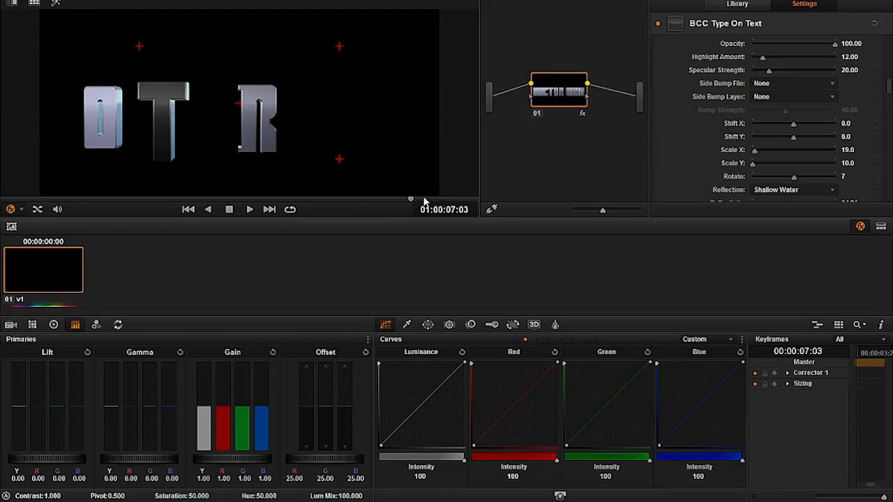
pyautogui.click(426, 200)
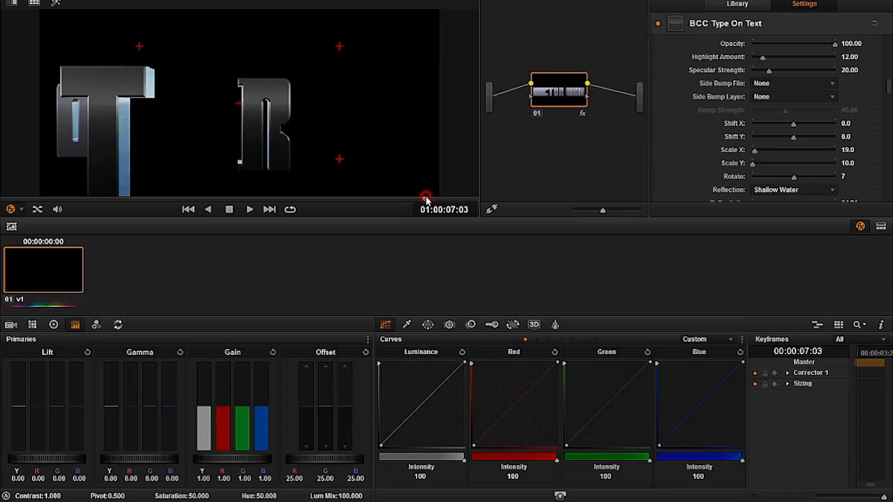
# Step: Set the title's render Polygon Count to 45 and keep Antialiasing at Better
pyautogui.click(400, 200)
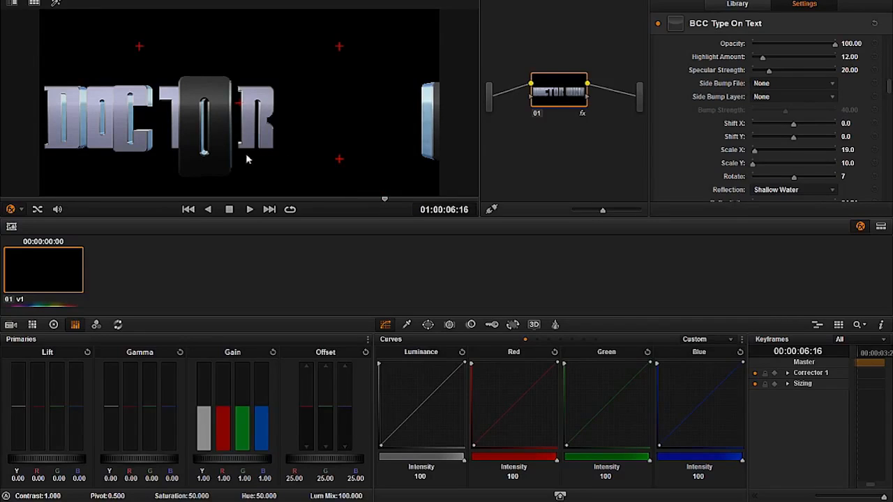
pyautogui.scroll(-3, 679, 127)
pyautogui.scroll(10, 679, 129)
pyautogui.scroll(10, 678, 130)
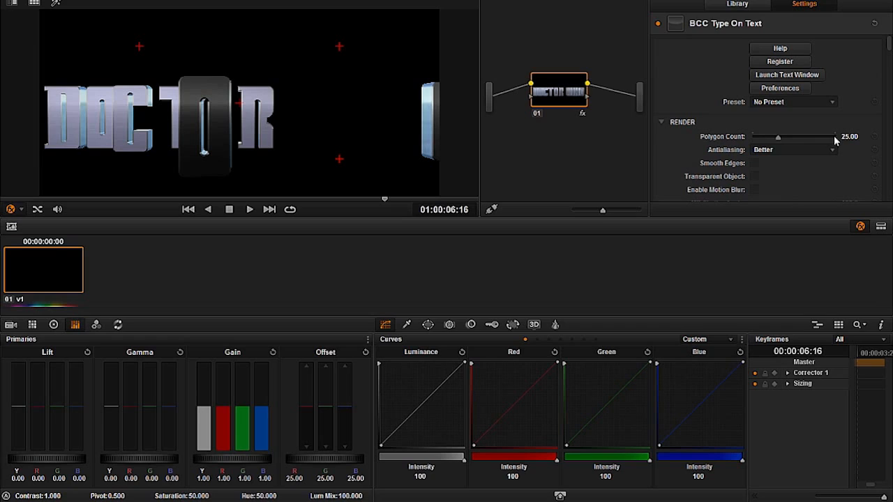
pyautogui.moveTo(850, 137); pyautogui.dragTo(846, 139)
pyautogui.write('4')
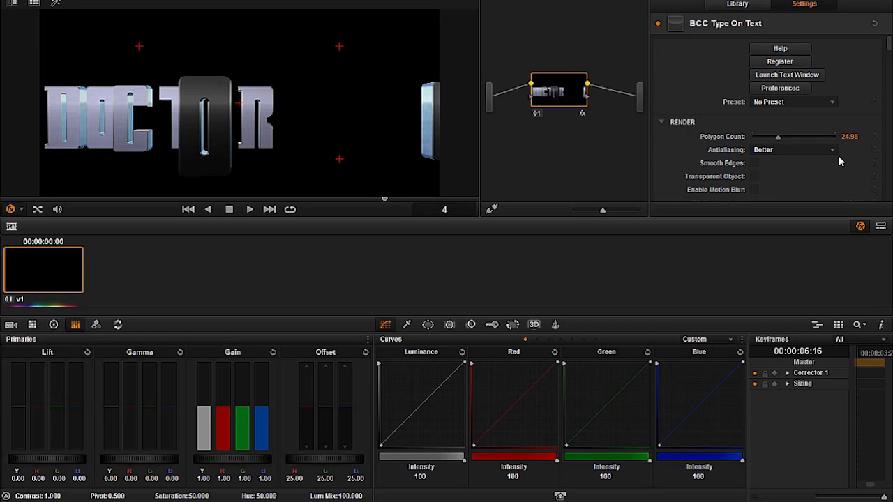
pyautogui.doubleClick(846, 140)
pyautogui.write('45')
pyautogui.press('Return')
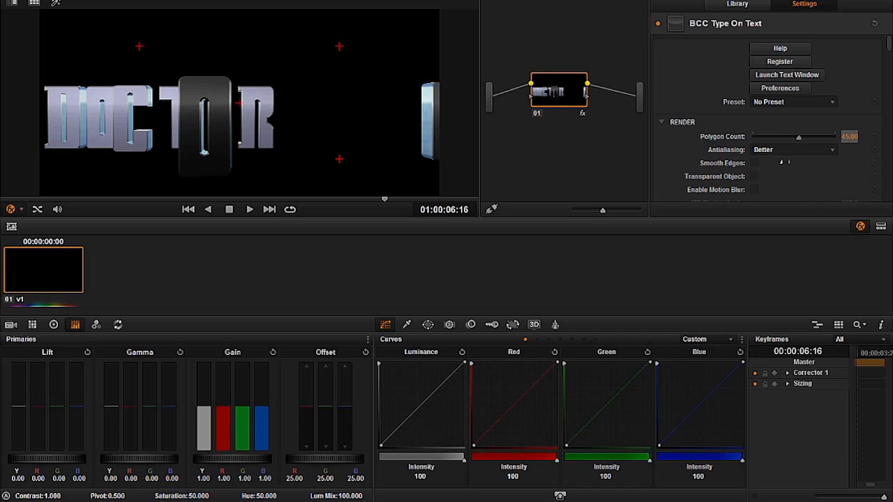
pyautogui.click(763, 150)
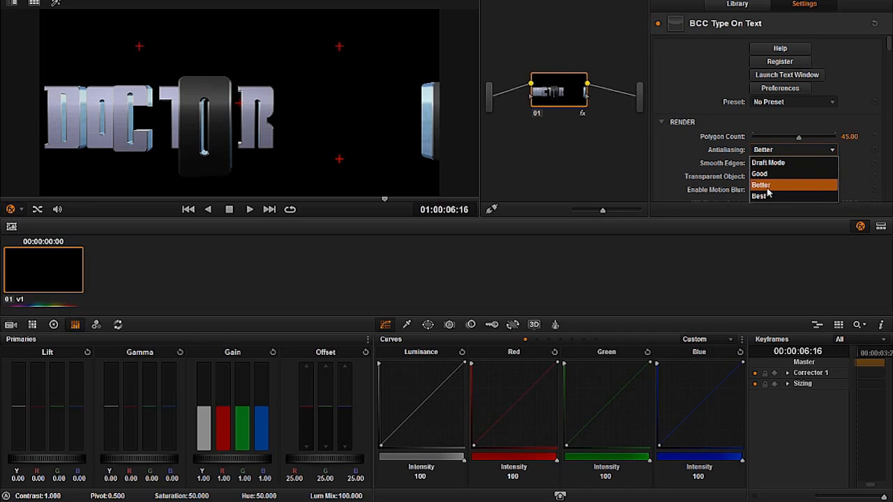
pyautogui.click(763, 184)
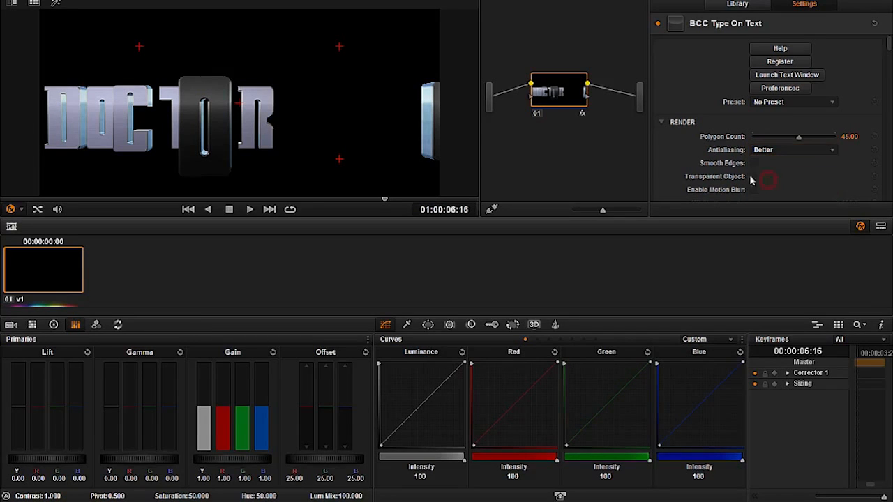
# Step: Enable motion blur with a shutter angle of 270.6 and Medium smoothness, and check the blur at 01:00:06:13
pyautogui.scroll(-2, 742, 175)
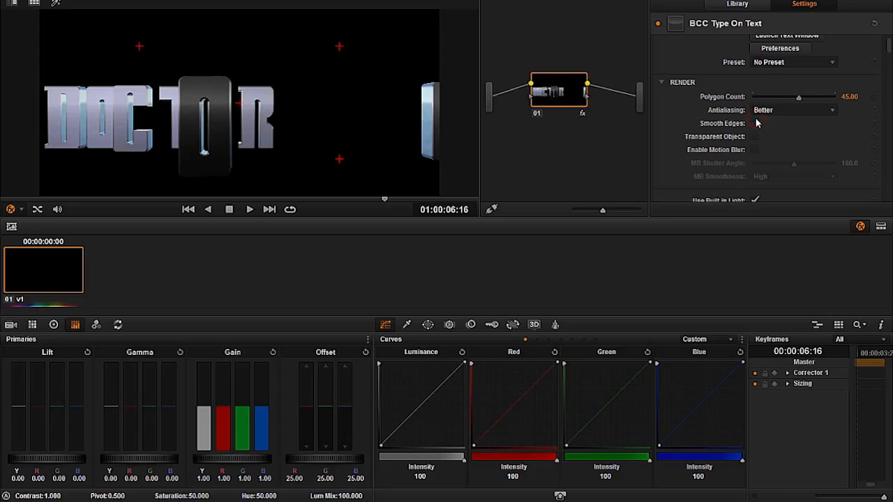
pyautogui.click(753, 150)
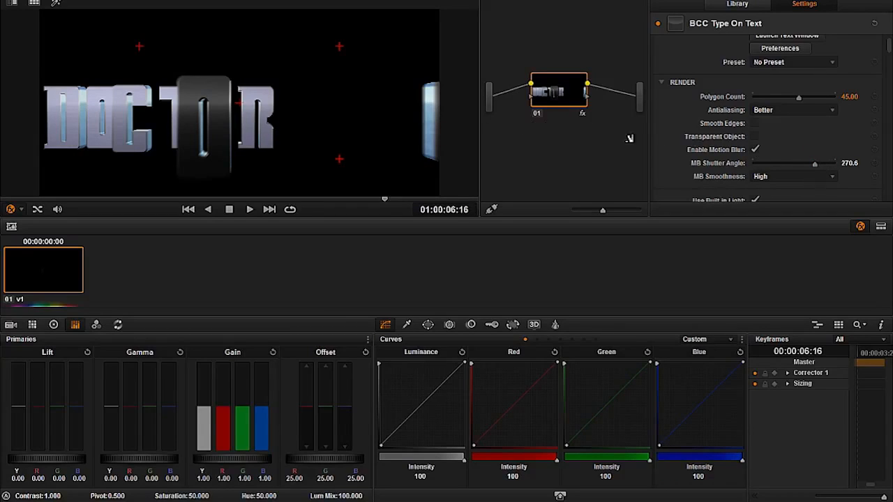
pyautogui.click(770, 179)
pyautogui.click(770, 200)
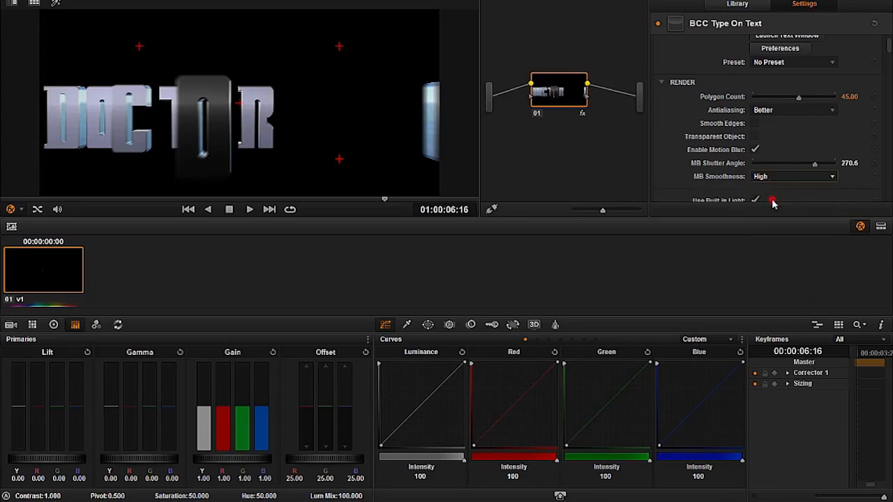
pyautogui.click(395, 199)
pyautogui.click(377, 199)
# Step: Make room in the node graph, add an alpha output, and connect node 01's alpha to it
pyautogui.moveTo(556, 100); pyautogui.dragTo(544, 95)
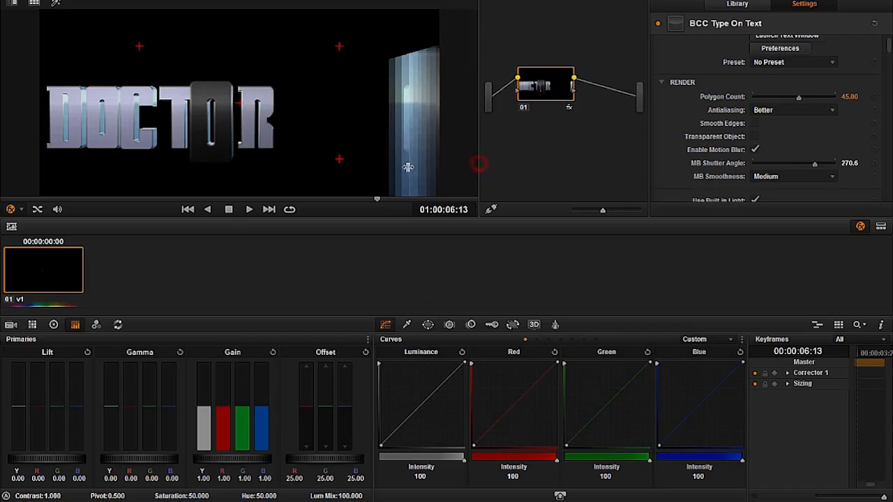
pyautogui.moveTo(477, 162); pyautogui.dragTo(408, 167)
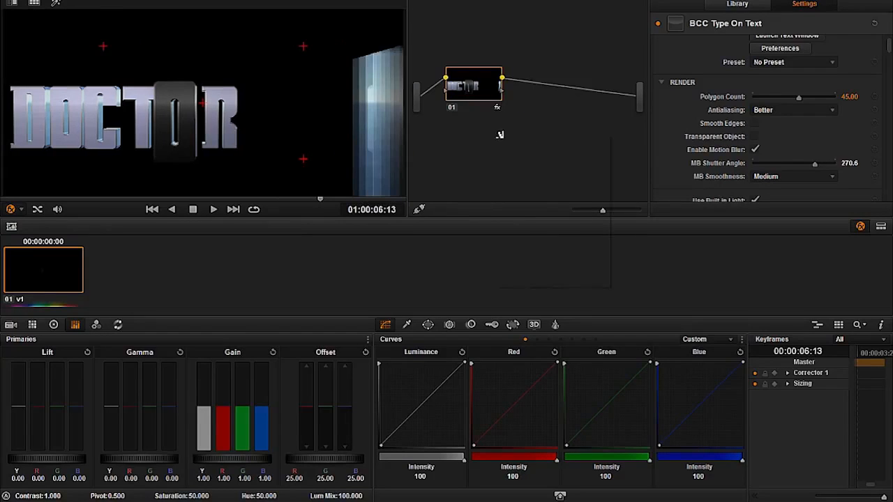
pyautogui.rightClick(496, 133)
pyautogui.click(519, 193)
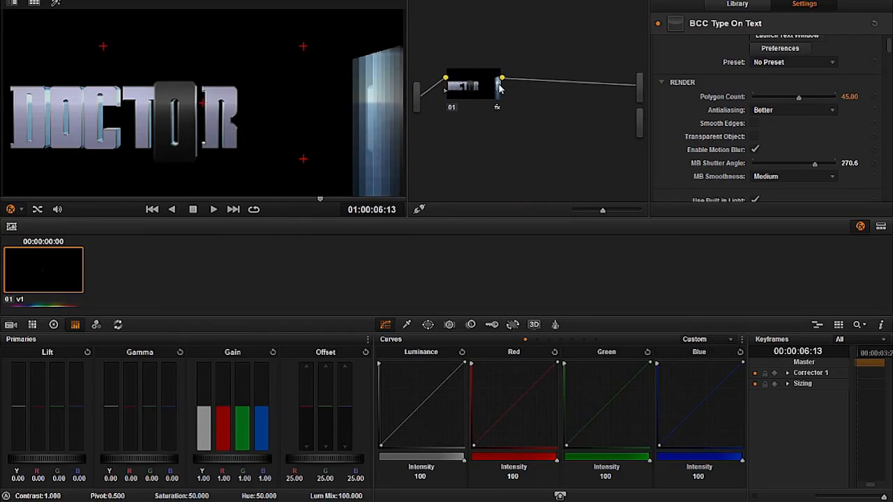
pyautogui.moveTo(500, 91); pyautogui.dragTo(638, 122)
# Step: Set node 01 to use the OFX alpha and reposition it in the node graph
pyautogui.rightClick(467, 90)
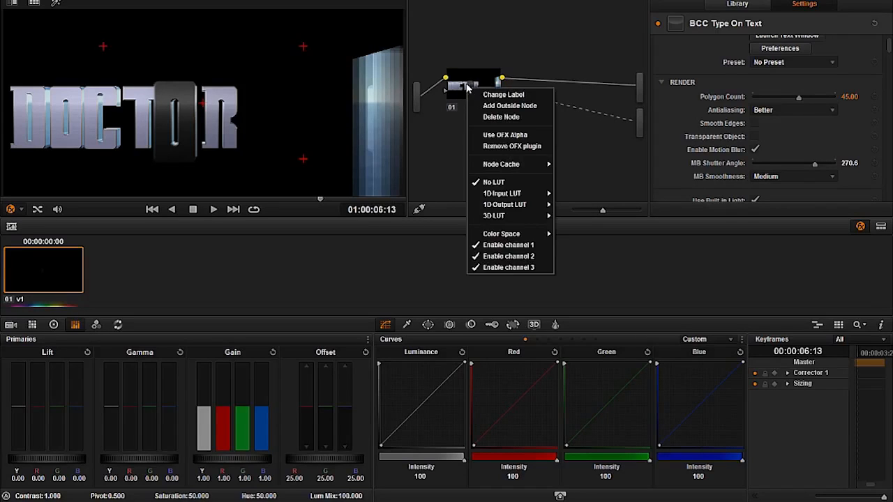
pyautogui.click(492, 135)
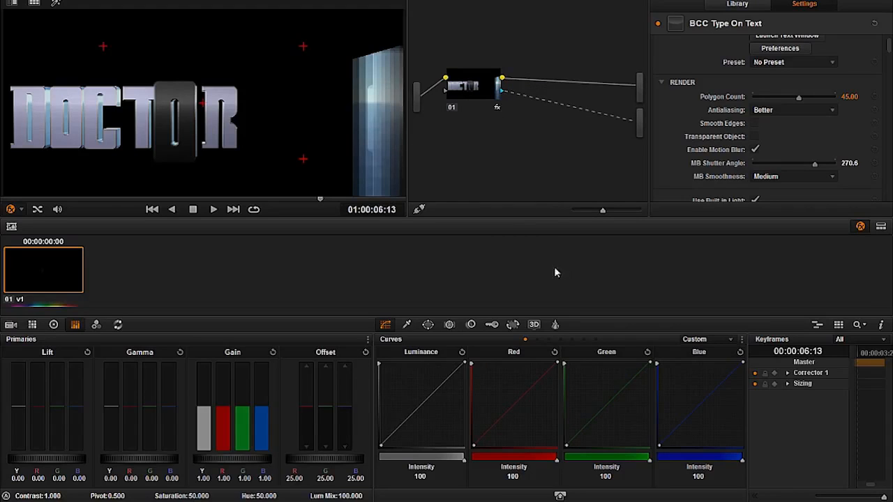
pyautogui.moveTo(463, 88); pyautogui.dragTo(499, 88)
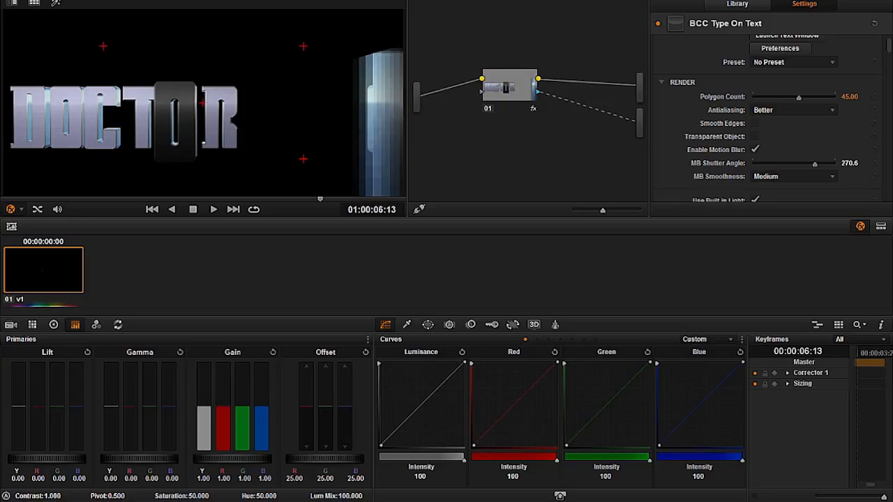
# Step: Return to the edit timeline, preview the title over the footage, and delete the MOS (30).MOV clip with its audio
pyautogui.hotkey('shift', '4')
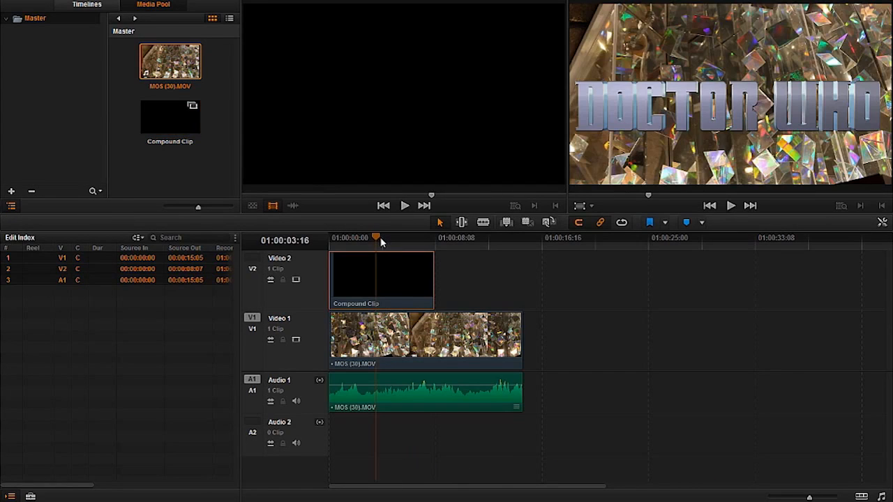
pyautogui.moveTo(381, 241); pyautogui.dragTo(391, 241)
pyautogui.click(401, 341)
pyautogui.press('Delete')
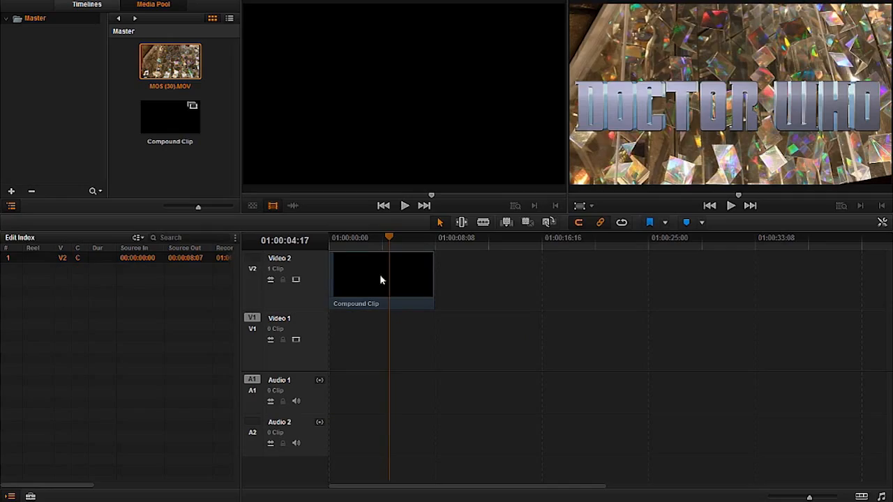